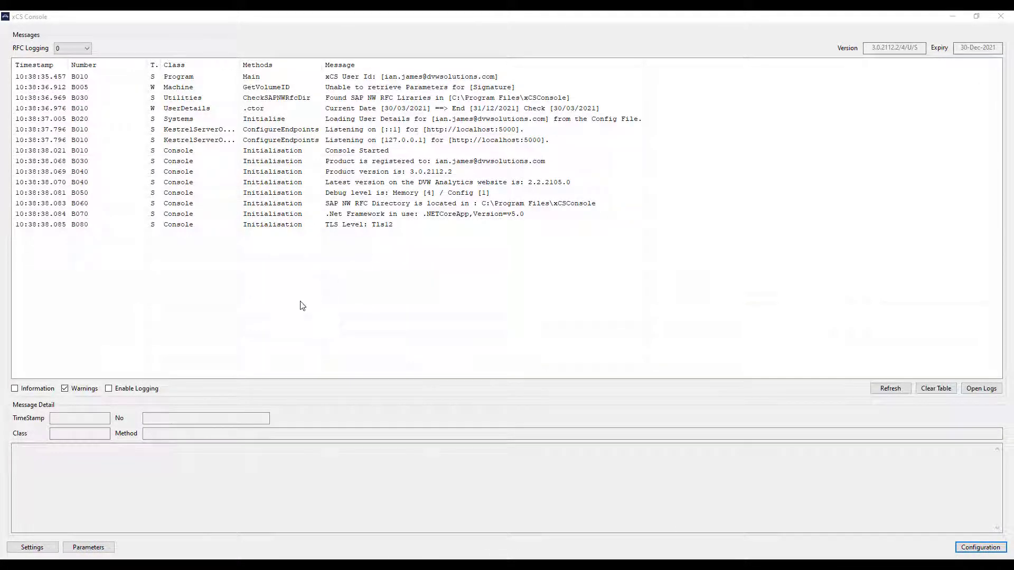
# Check the DVW Demo SAP S/4HANA system settings, then bring up the configuration file selection
pyautogui.click(88, 548)
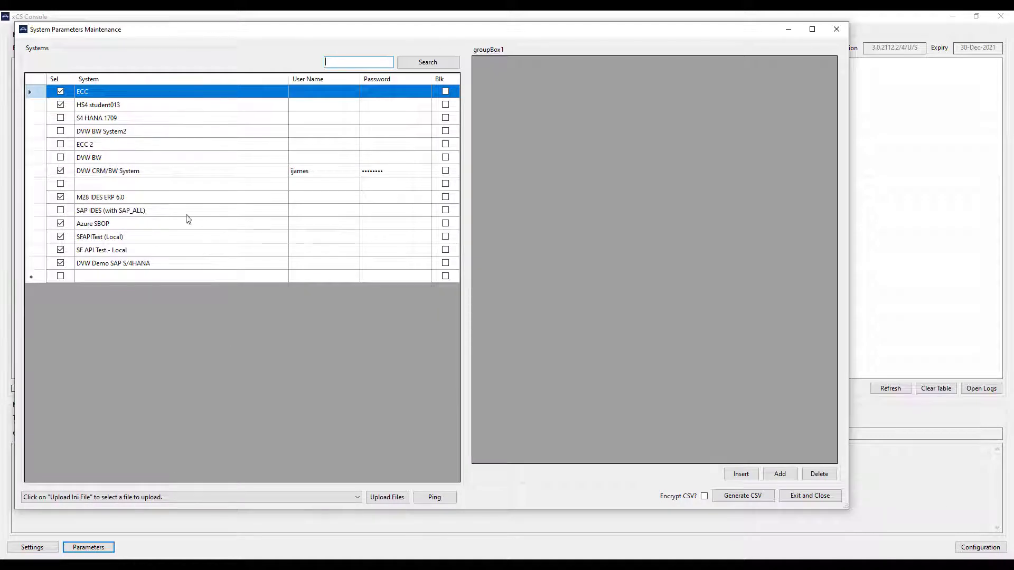
pyautogui.click(113, 263)
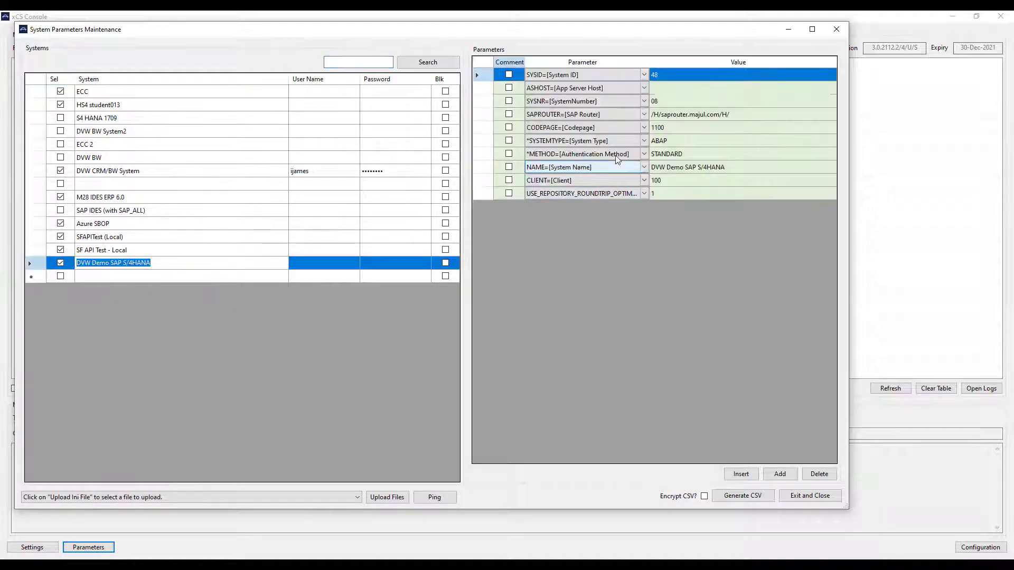
pyautogui.click(800, 496)
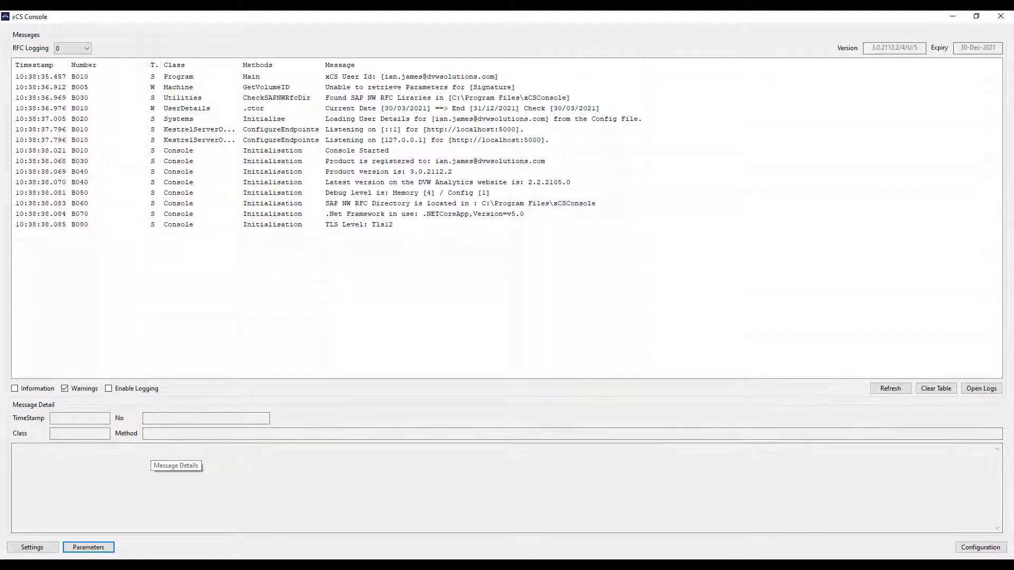
pyautogui.click(980, 547)
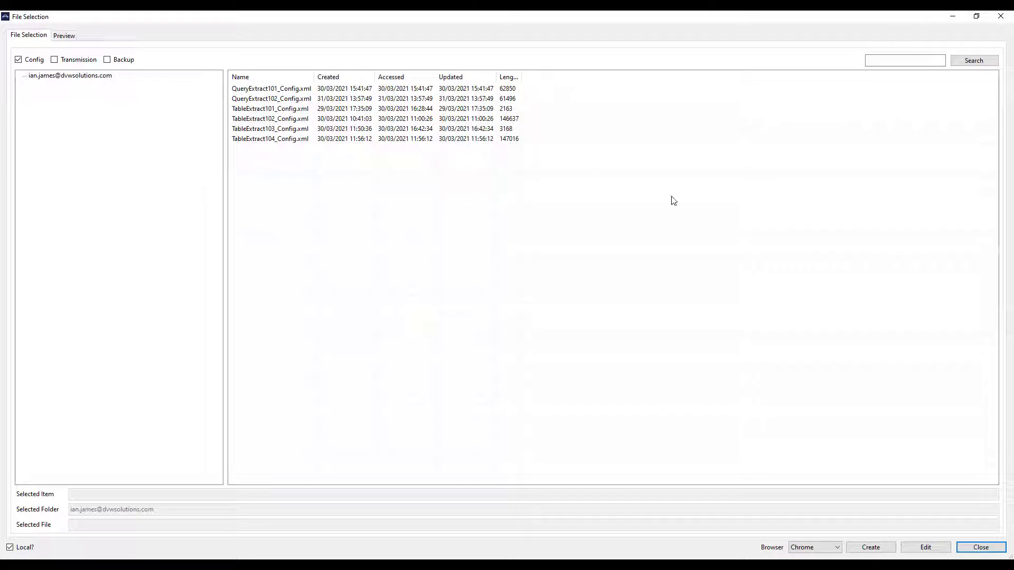
# Create a new SAP BW Read configuration and start naming it QueryExtract103
pyautogui.click(871, 547)
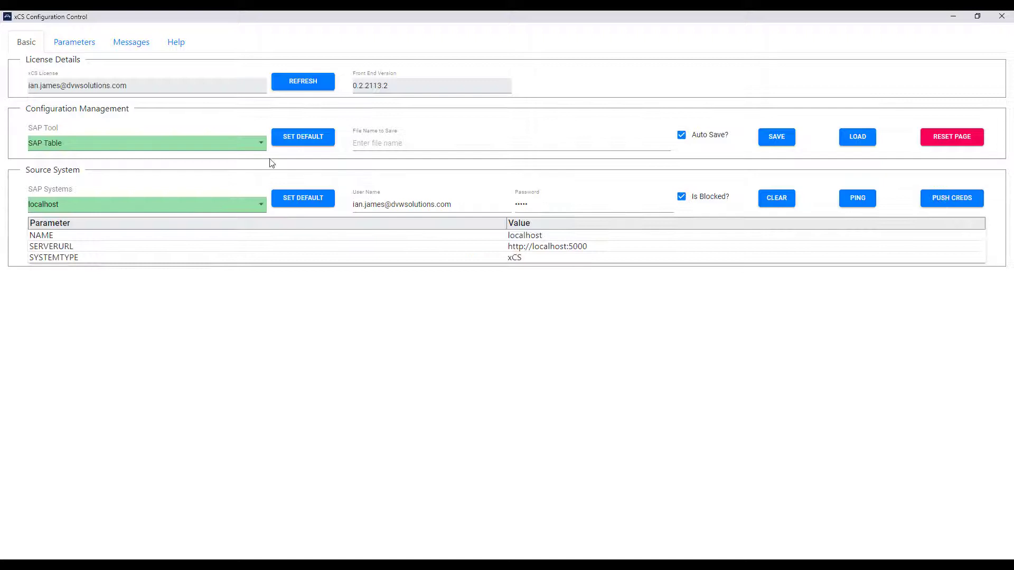
pyautogui.click(260, 143)
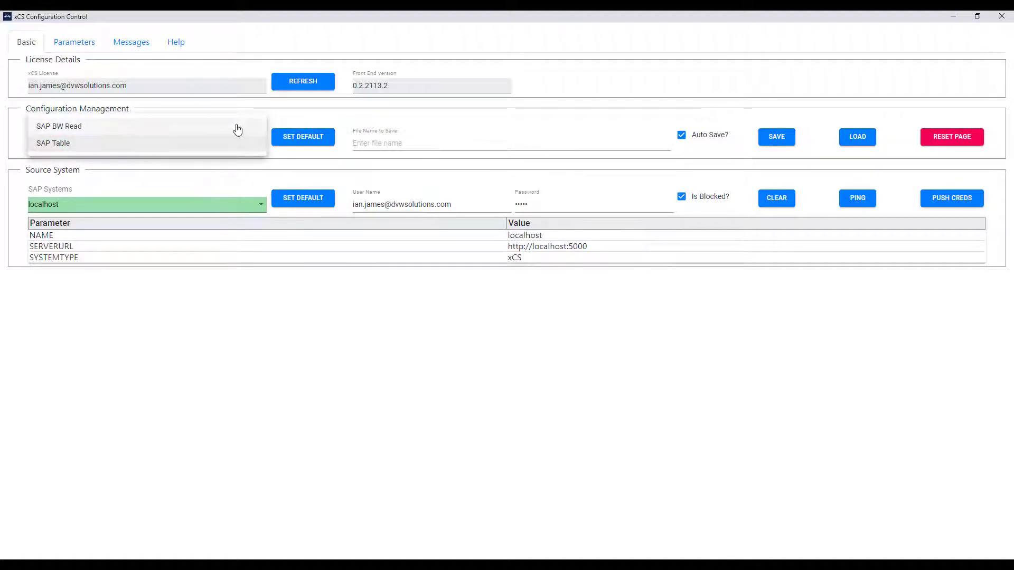
pyautogui.click(238, 128)
pyautogui.click(358, 143)
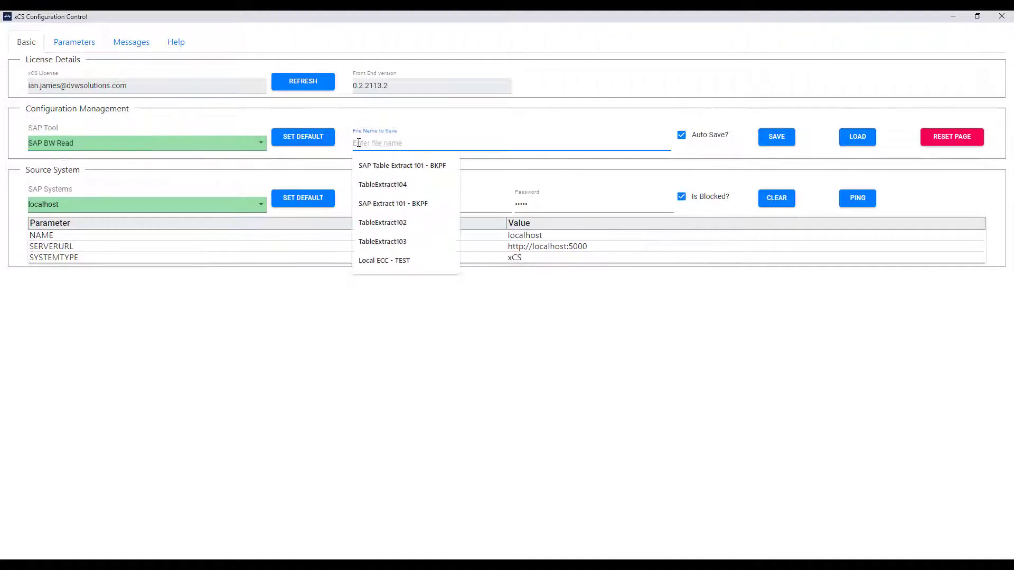
pyautogui.write('QueryExtract1')
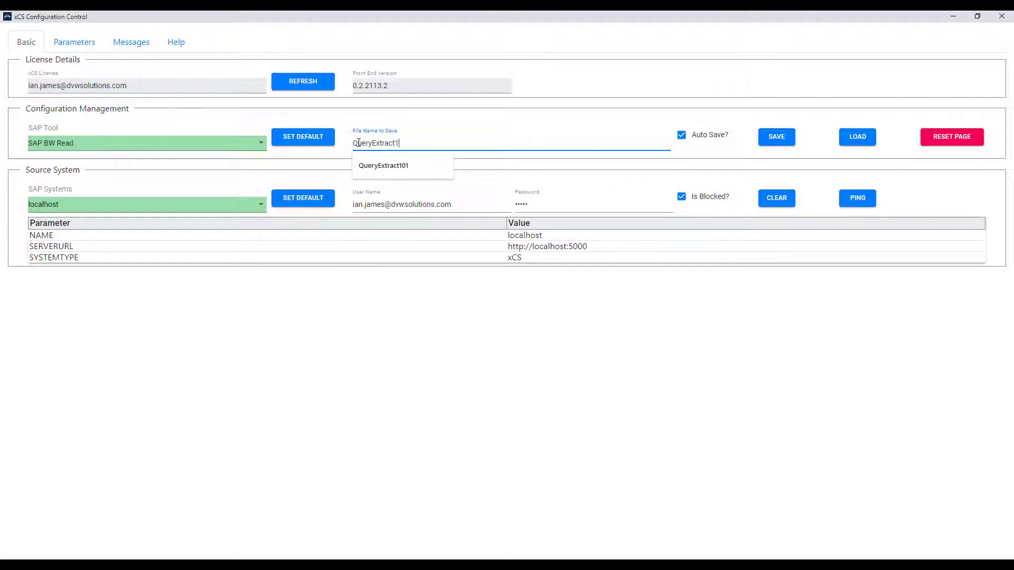
pyautogui.write('03')
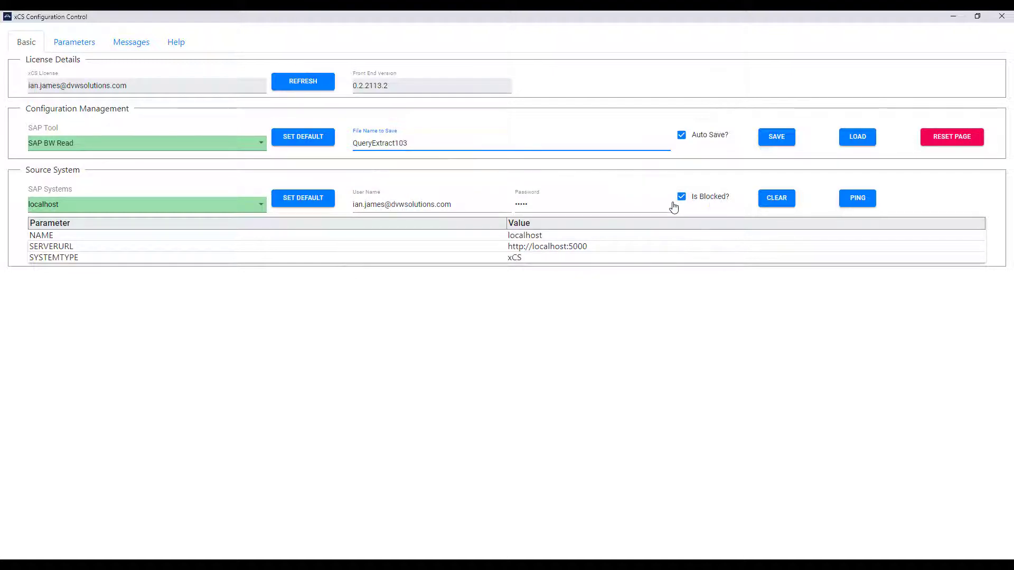
# Use DVW CRM/BW System as the source and confirm a successful ping
pyautogui.click(210, 205)
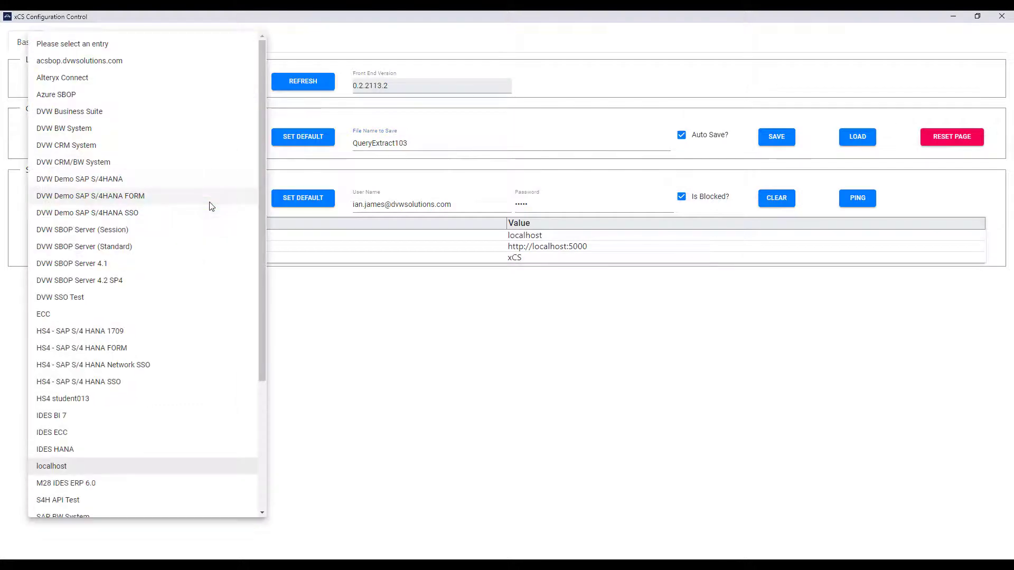
pyautogui.click(142, 165)
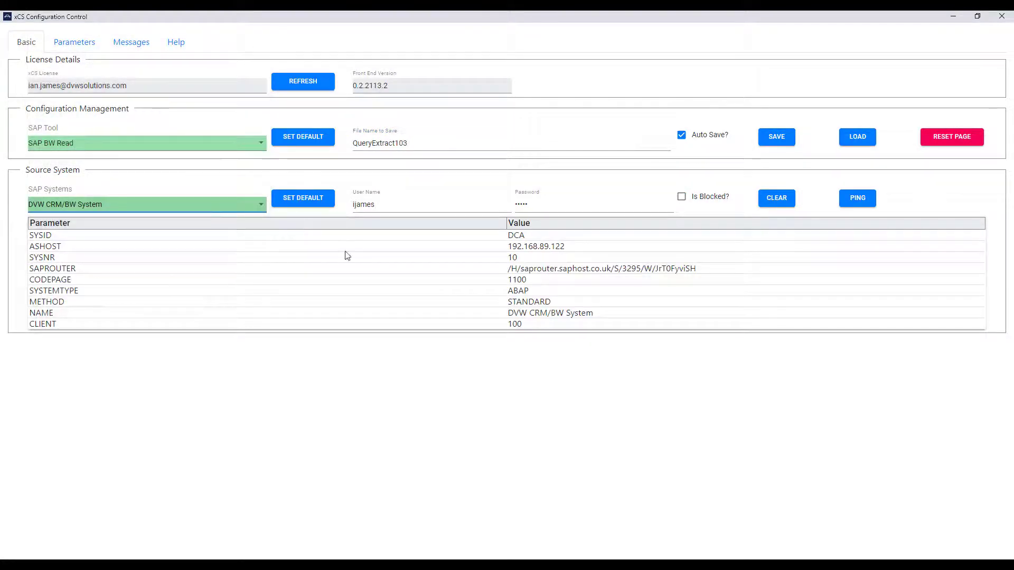
pyautogui.click(857, 198)
pyautogui.click(601, 73)
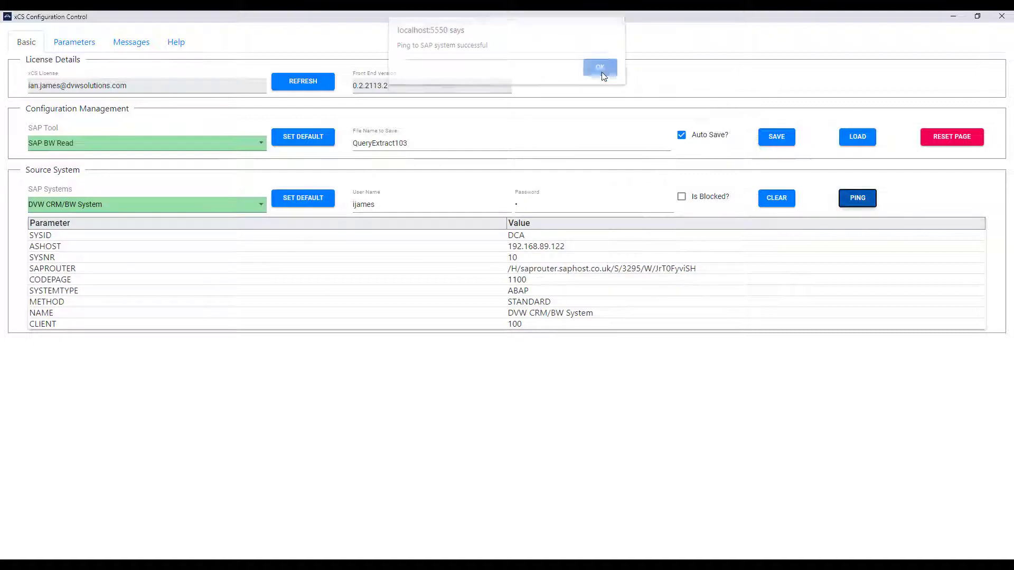
# Open the BW object search from Parameters and switch its view to Search
pyautogui.click(94, 45)
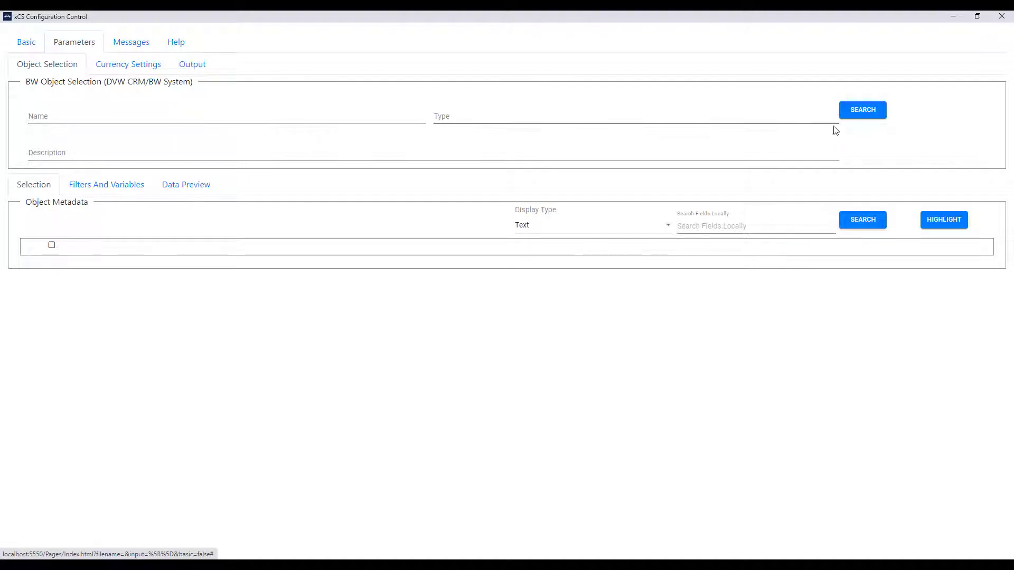
pyautogui.click(862, 110)
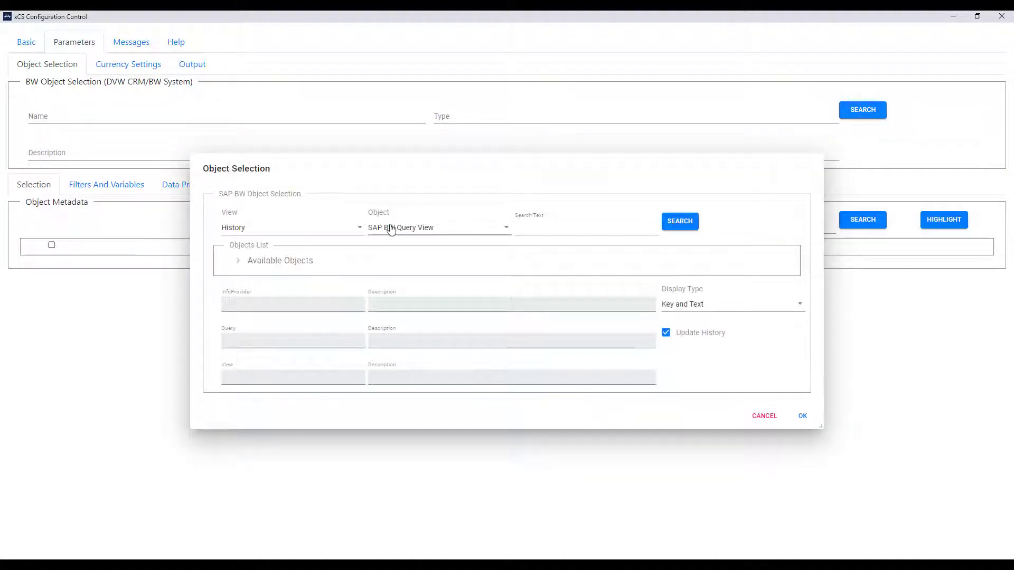
pyautogui.click(240, 262)
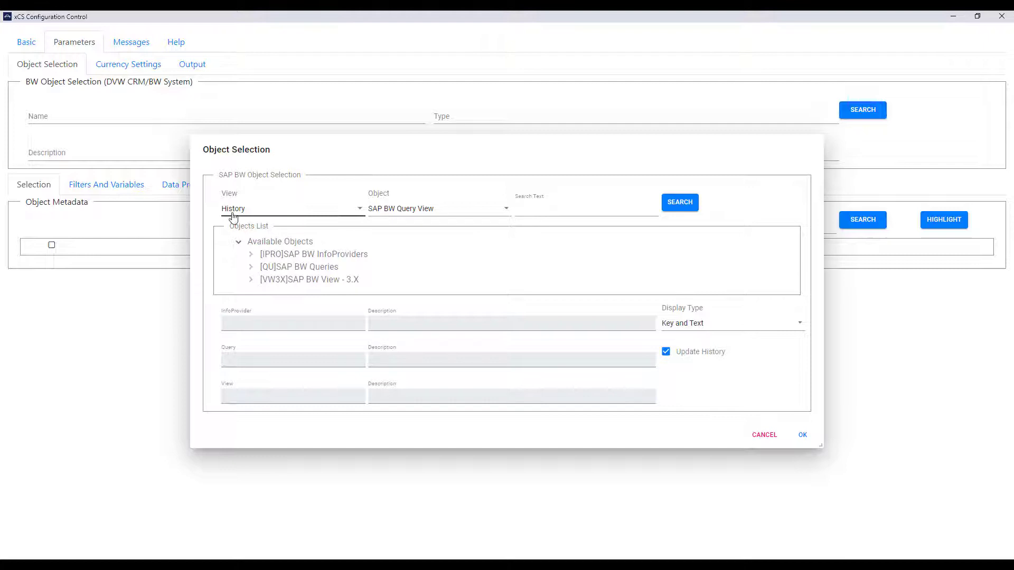
pyautogui.click(264, 211)
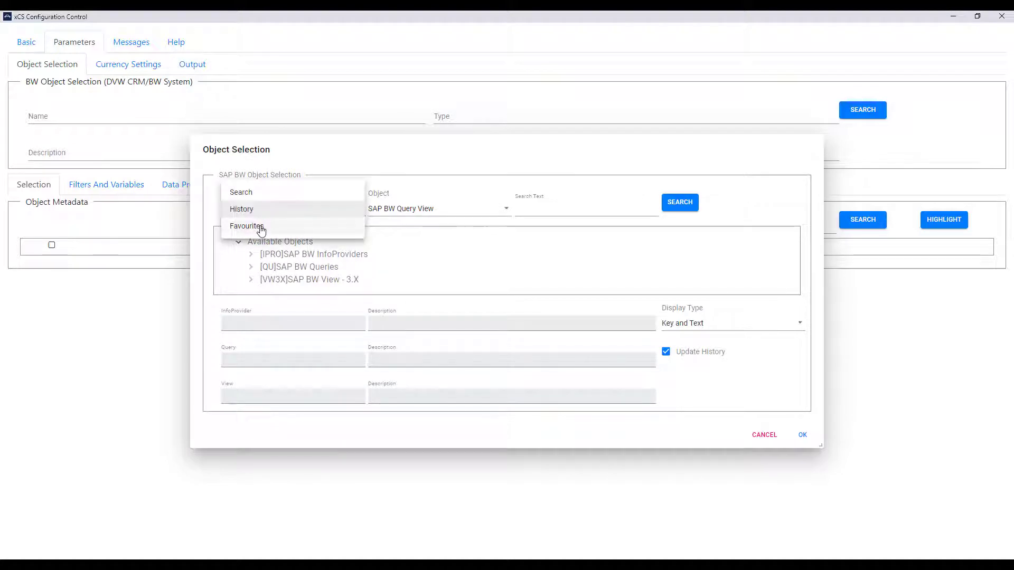
pyautogui.click(256, 194)
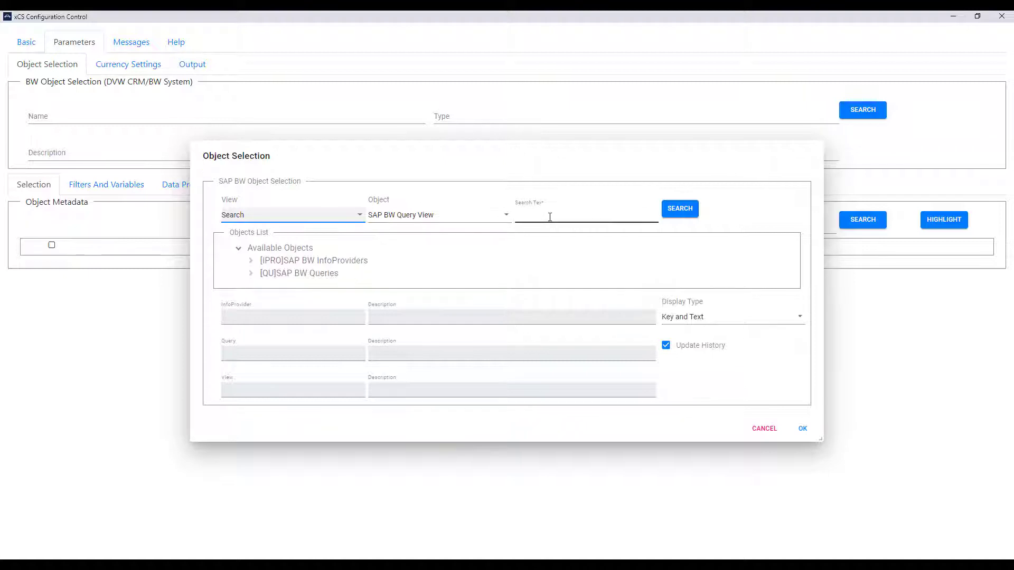
# Search for *order* and pick the Z_ORDERS_OVERVIEW query under SAP BW Queries
pyautogui.click(539, 215)
pyautogui.write('*order')
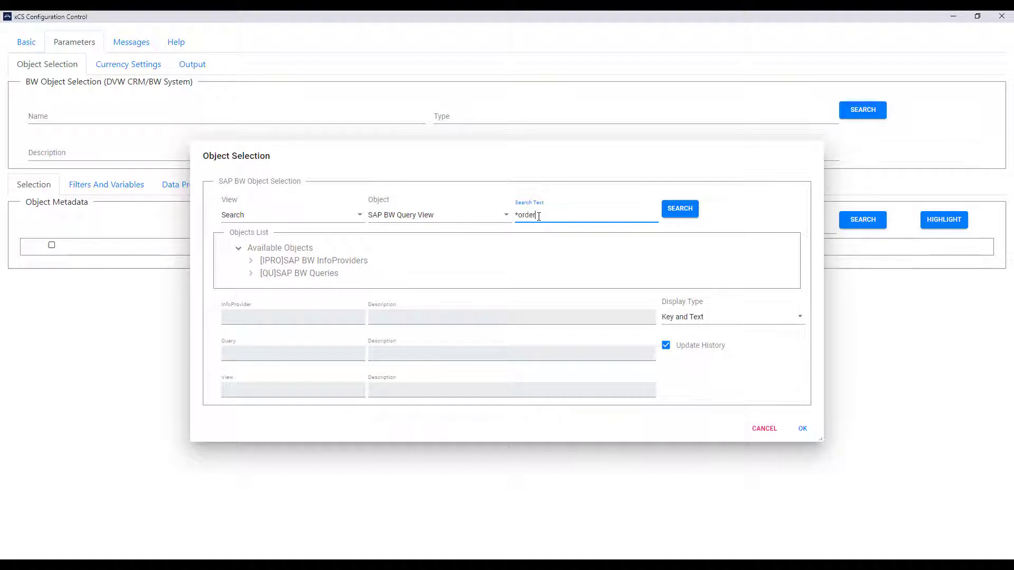
pyautogui.write('*')
pyautogui.click(680, 209)
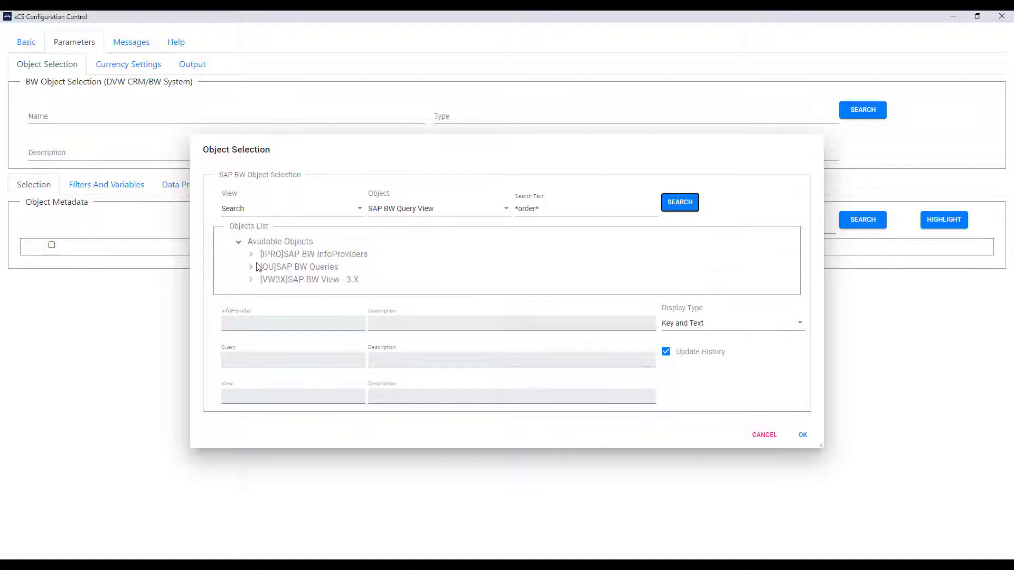
pyautogui.click(252, 268)
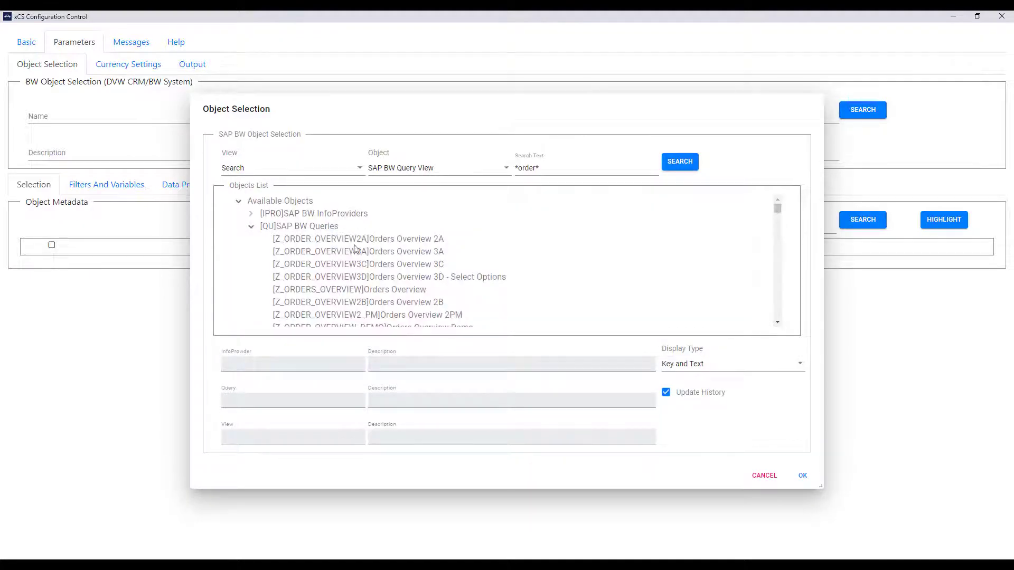
pyautogui.click(388, 295)
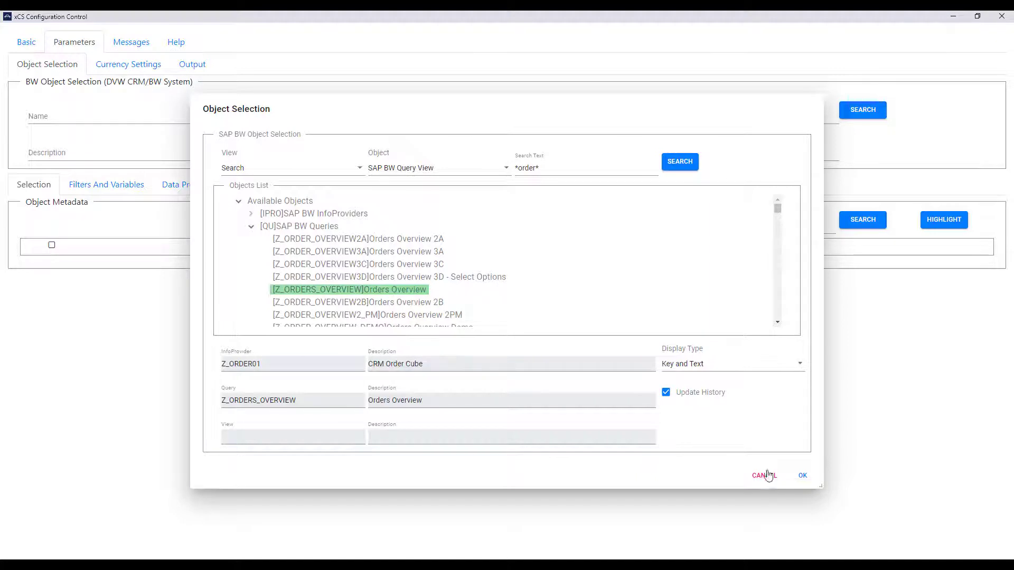
pyautogui.click(803, 475)
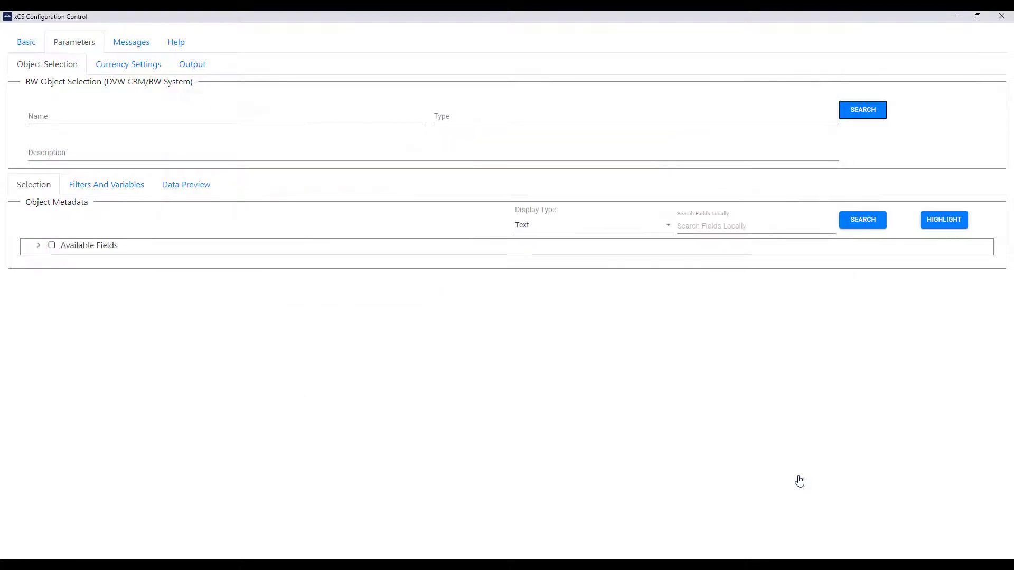
# Under Characteristics, tick Calendar month, Calendar year / week, Calendar year, Item Number and Object Type
pyautogui.click(39, 244)
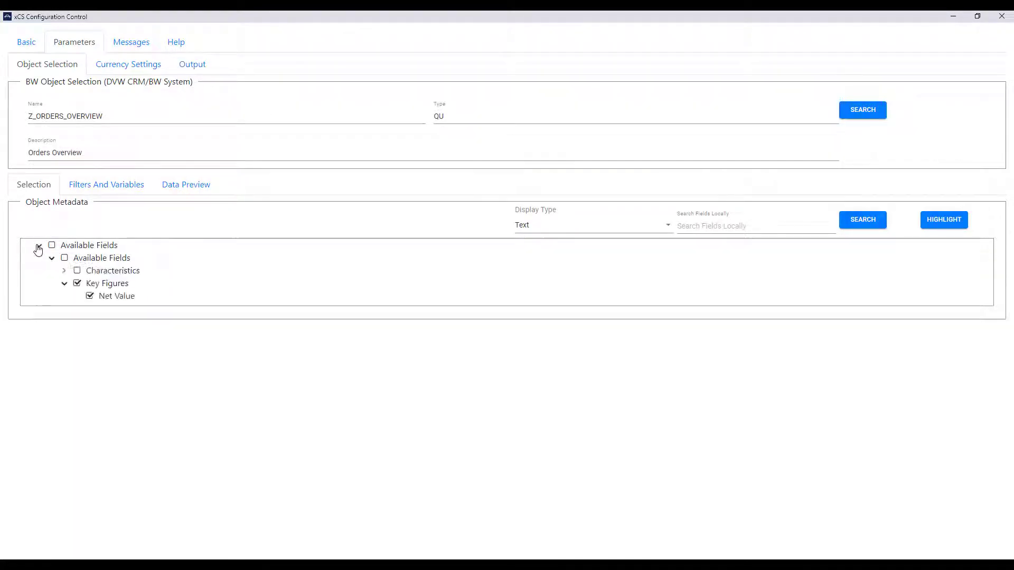
pyautogui.click(64, 271)
pyautogui.scroll(-5, 170, 421)
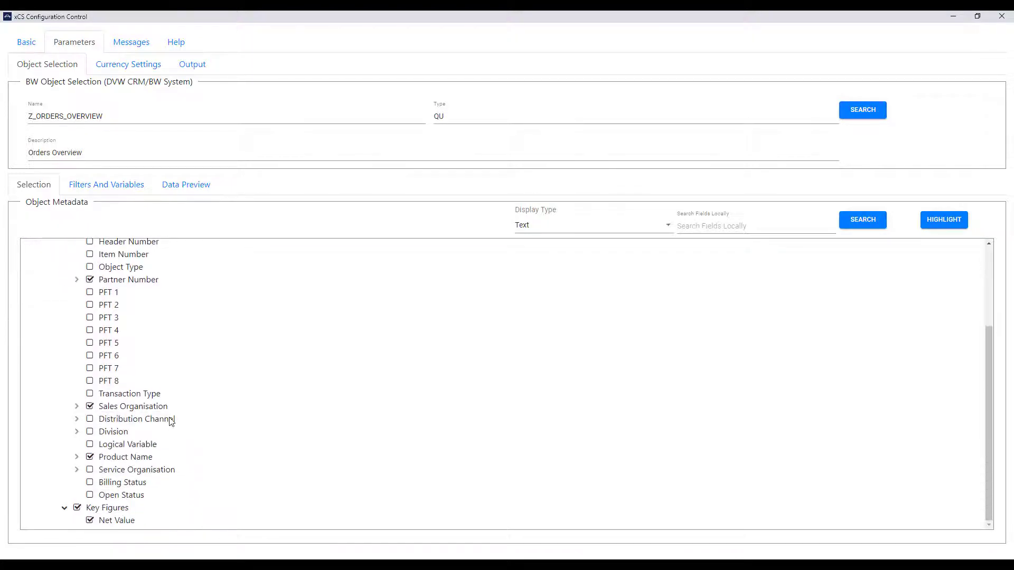
pyautogui.scroll(5, 170, 421)
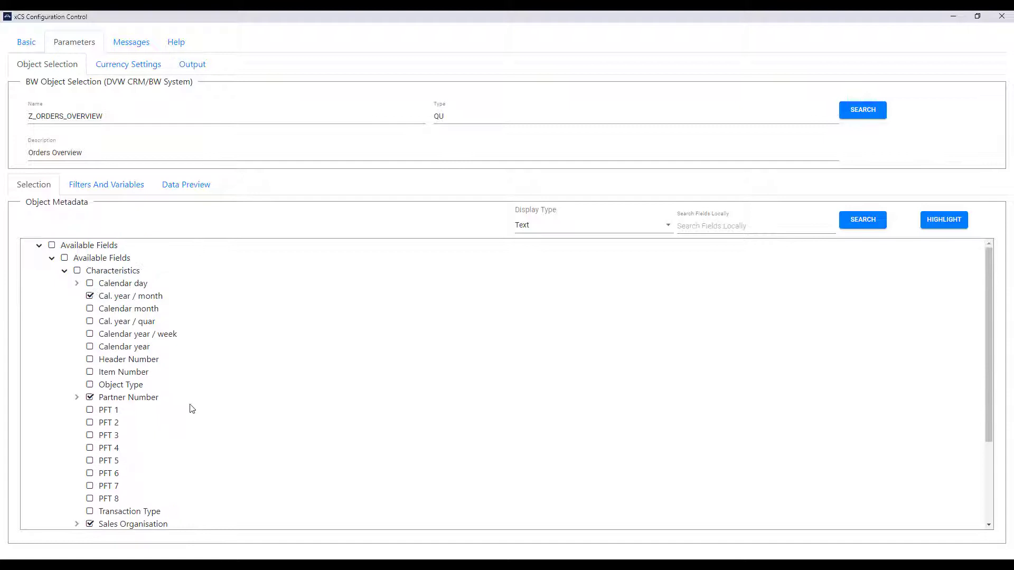
pyautogui.click(90, 309)
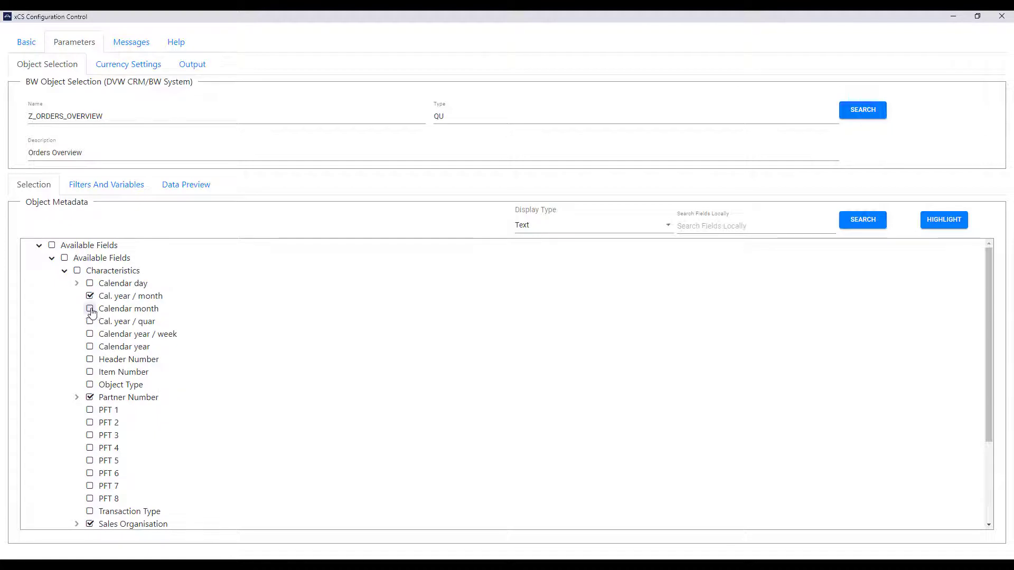
pyautogui.click(89, 333)
pyautogui.click(90, 346)
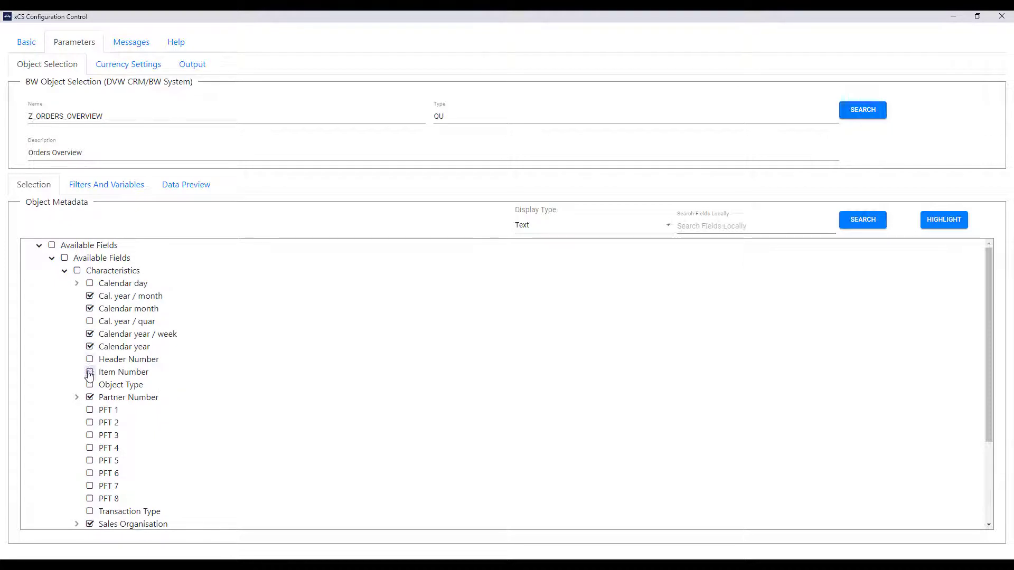
pyautogui.click(89, 372)
pyautogui.click(90, 384)
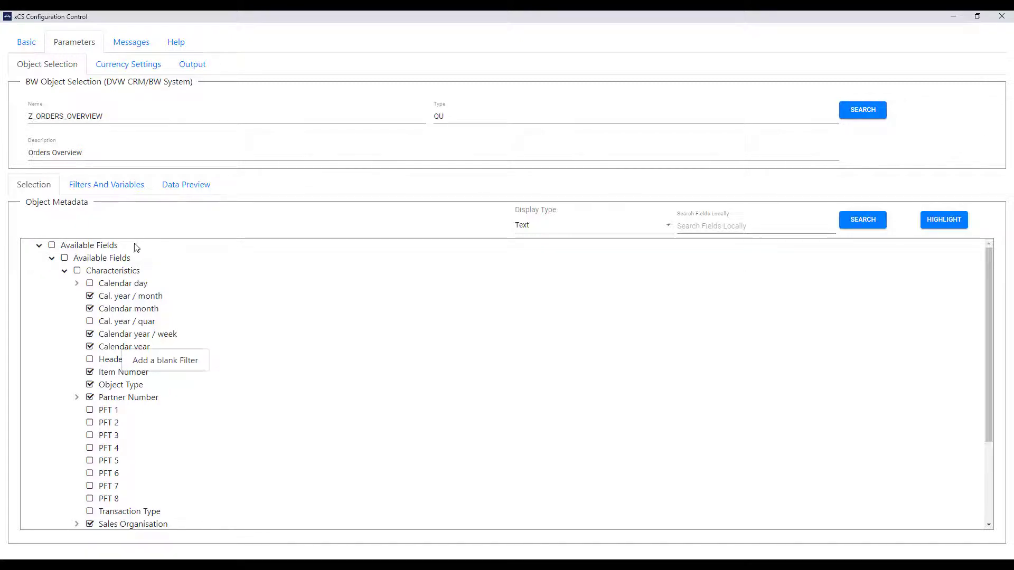
pyautogui.click(118, 186)
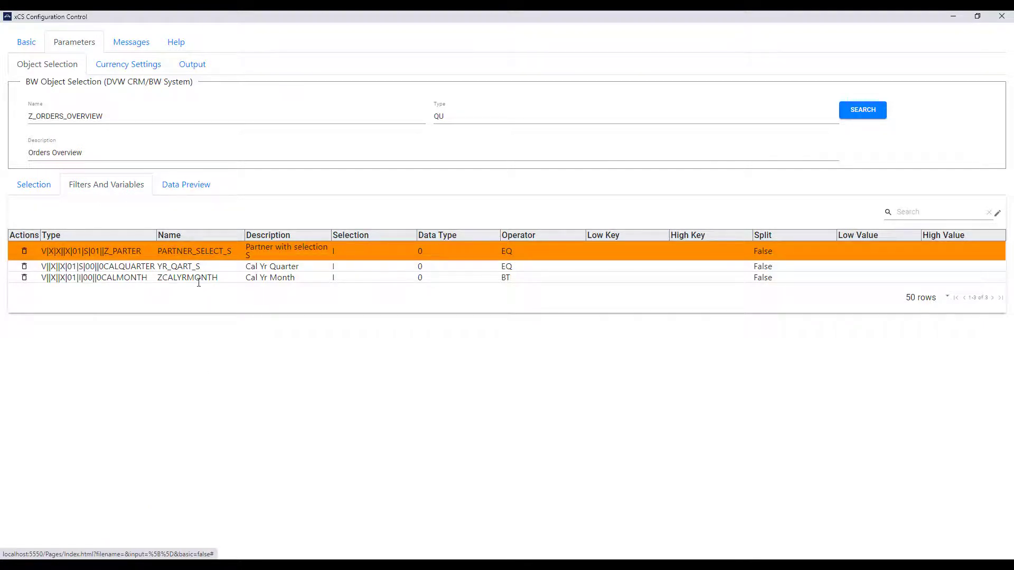
pyautogui.rightClick(538, 255)
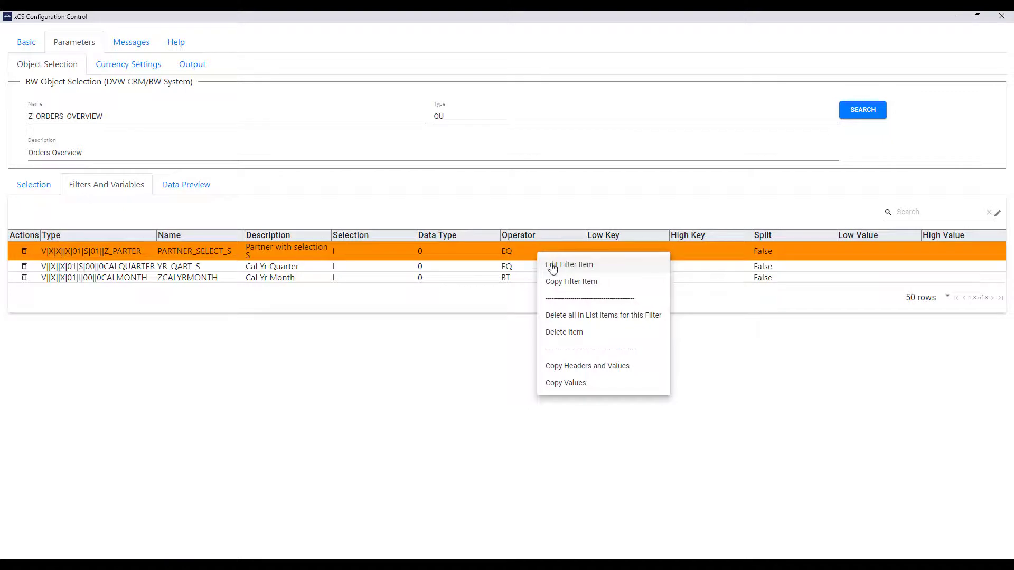
pyautogui.click(552, 267)
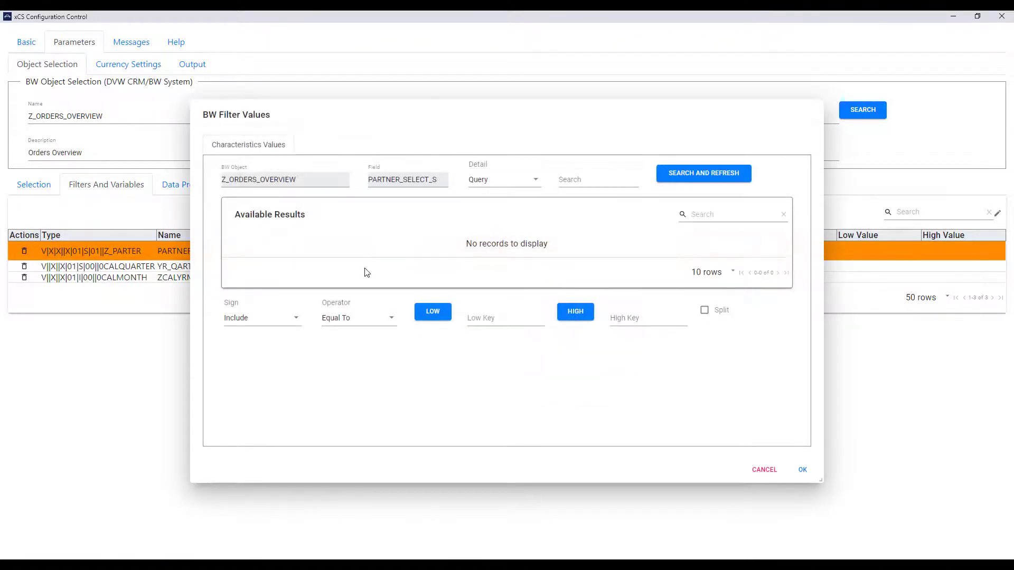
pyautogui.click(690, 173)
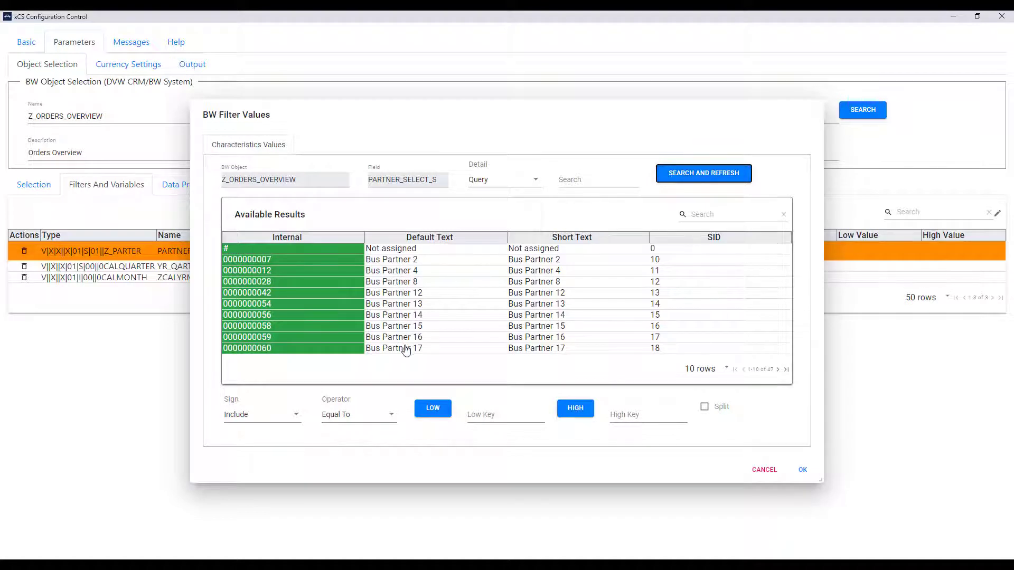
pyautogui.click(263, 261)
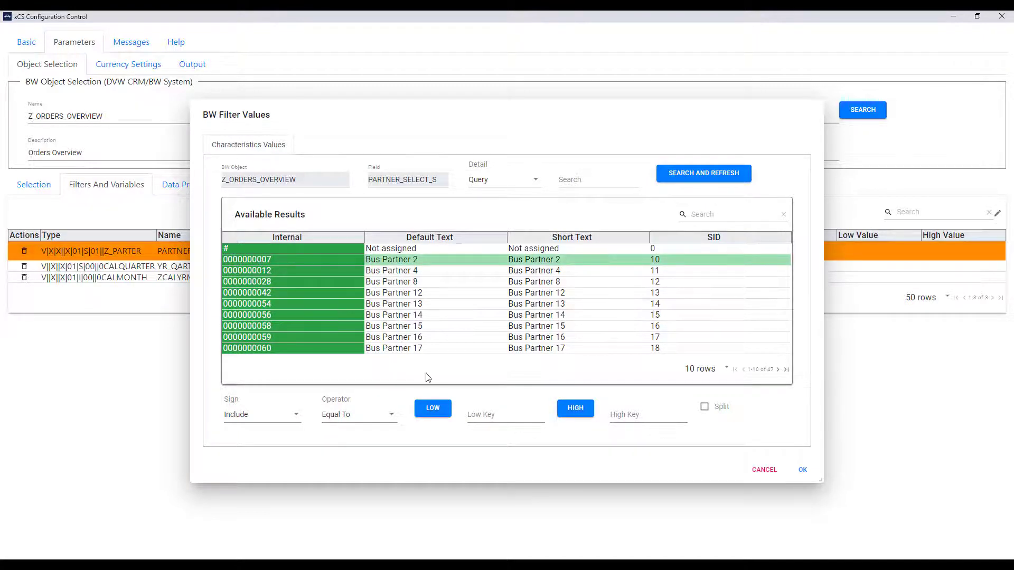
pyautogui.click(432, 408)
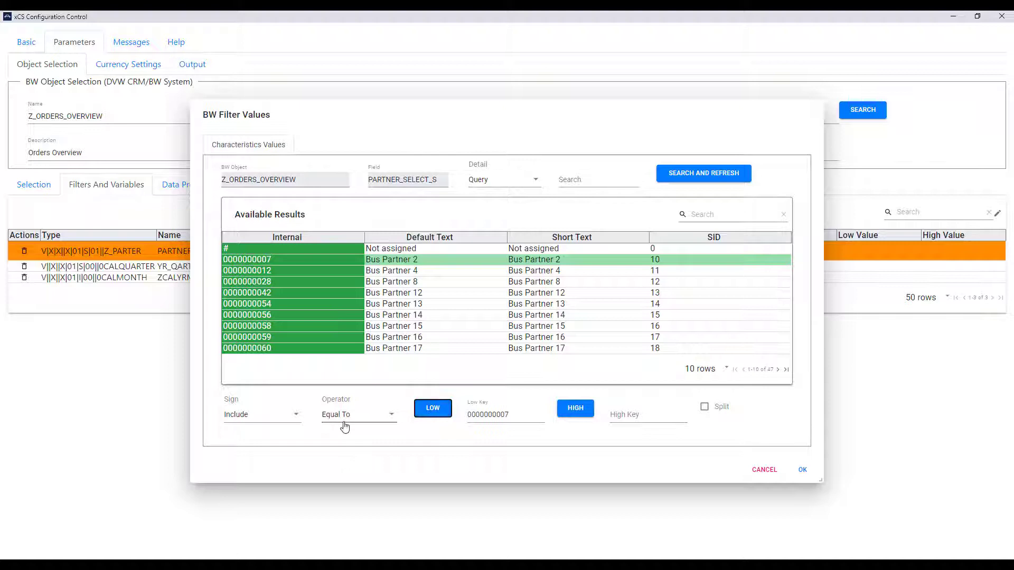
pyautogui.click(390, 416)
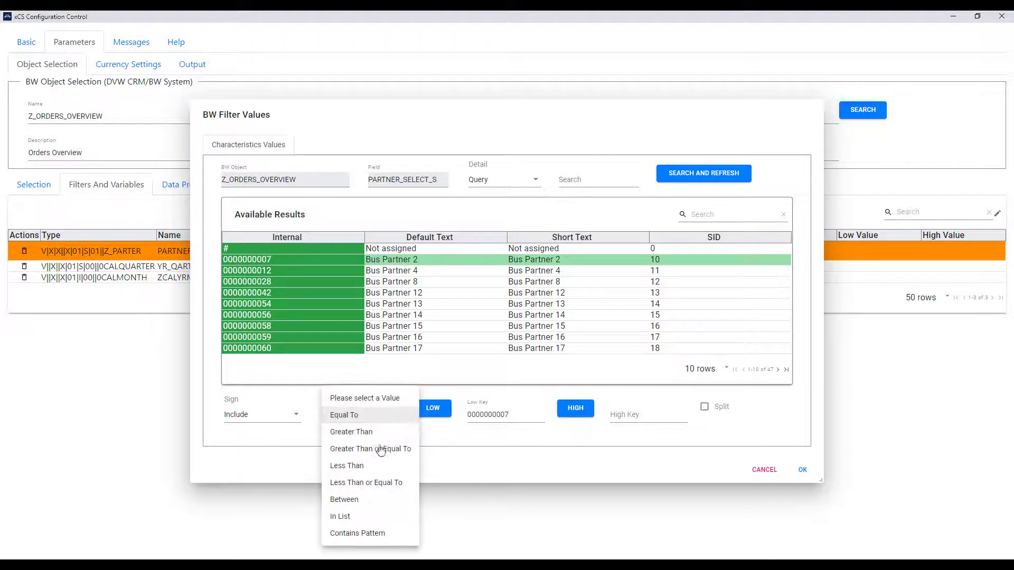
pyautogui.click(349, 495)
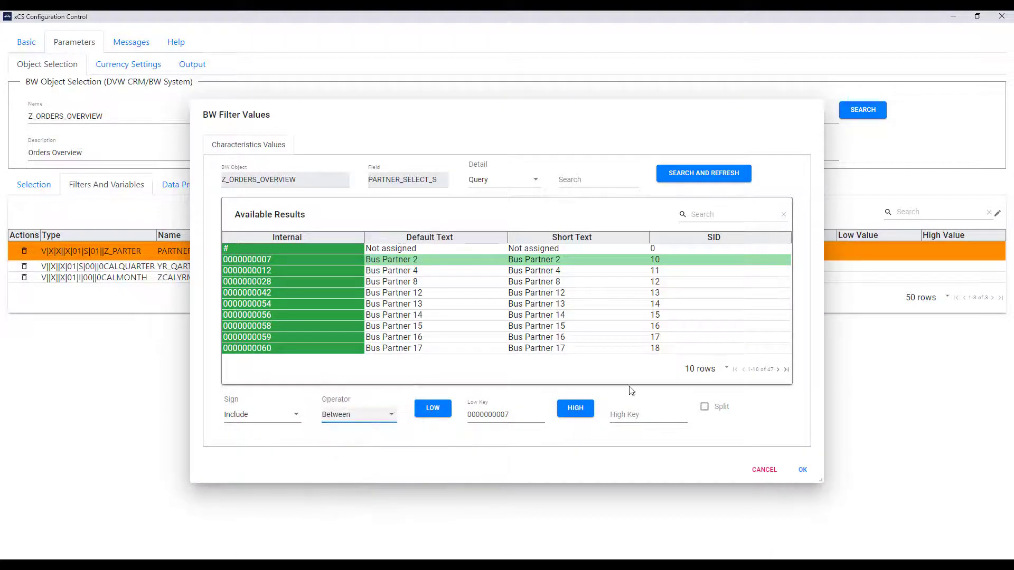
pyautogui.click(786, 371)
pyautogui.click(337, 260)
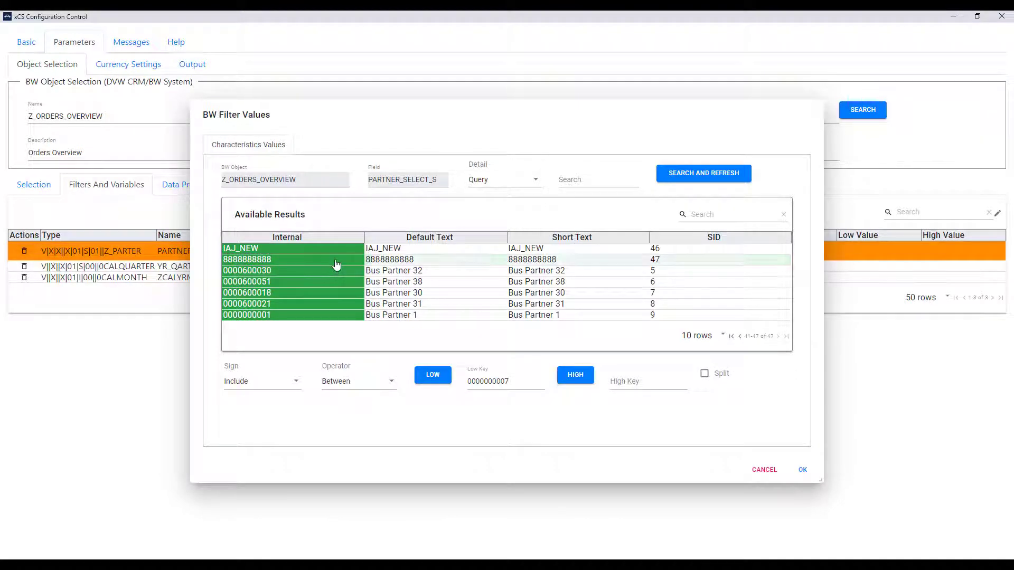
pyautogui.click(576, 373)
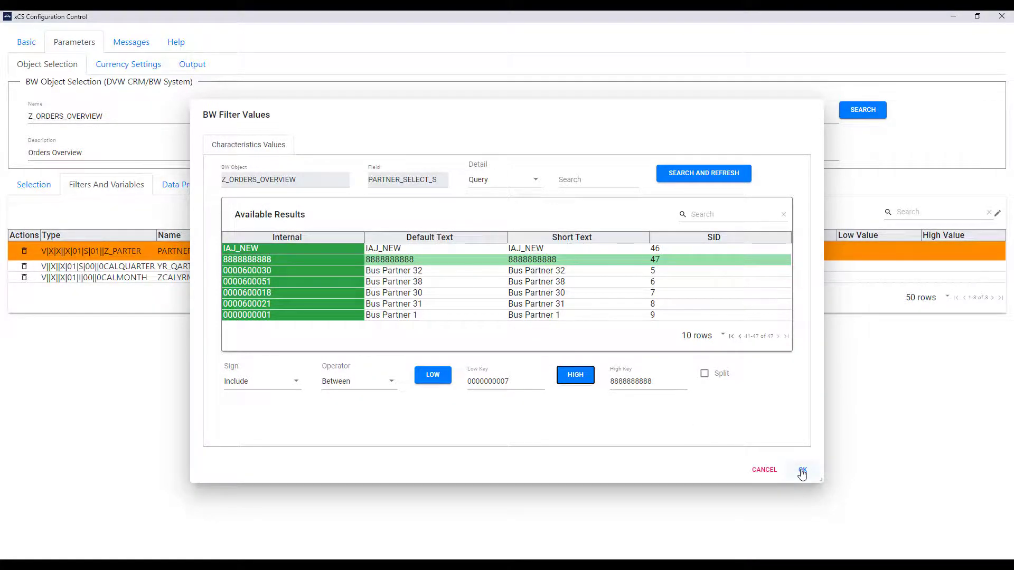
pyautogui.click(802, 472)
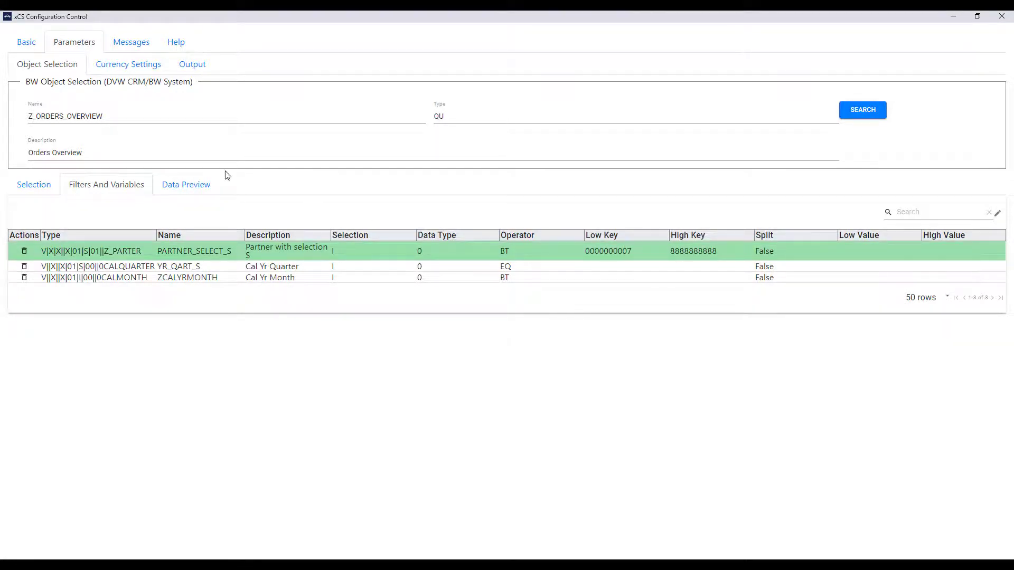
pyautogui.click(186, 184)
pyautogui.click(76, 211)
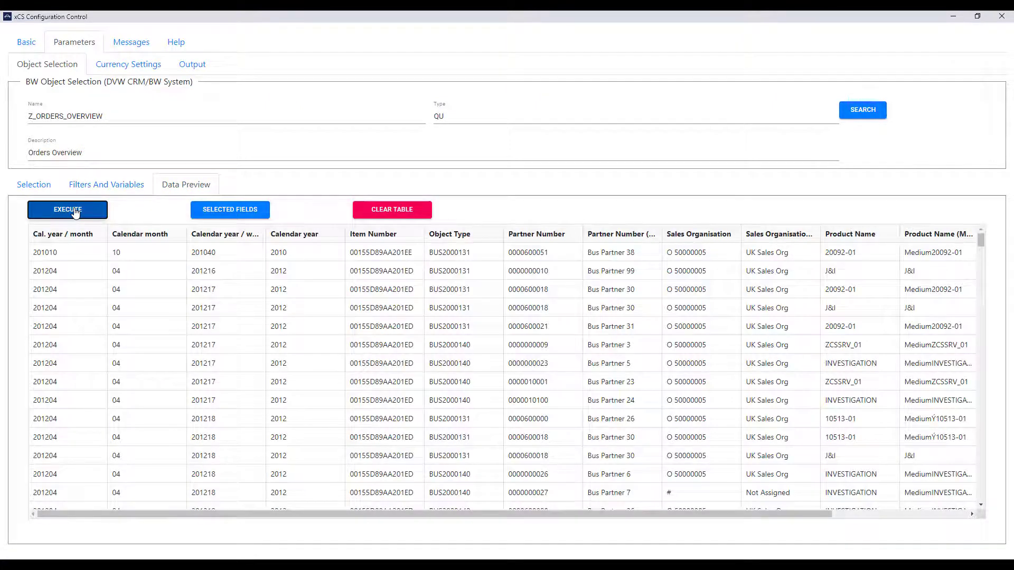
# Save the configuration as QueryExtract103 from the Basic tab and acknowledge the confirmation
pyautogui.click(26, 43)
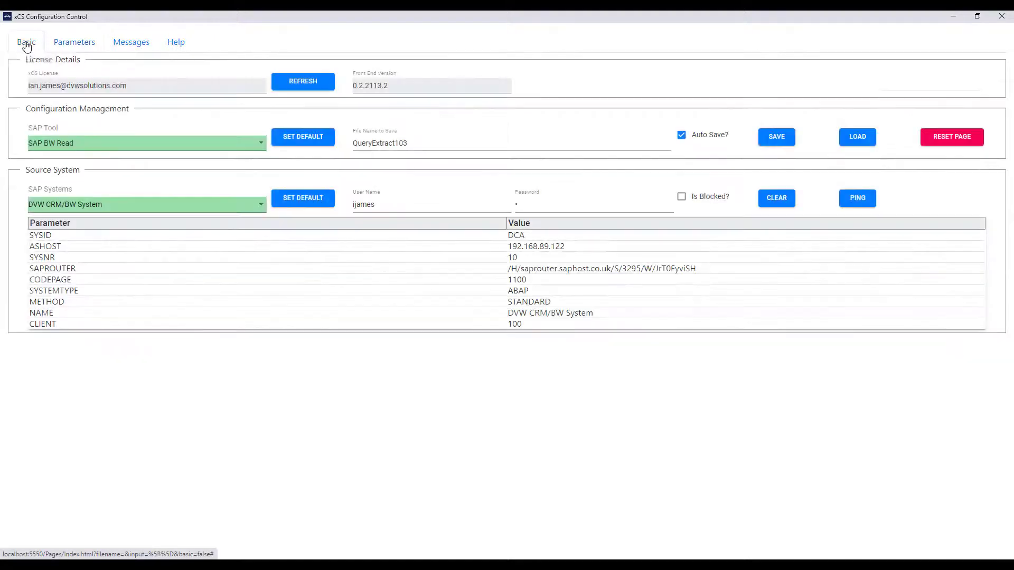
pyautogui.click(776, 136)
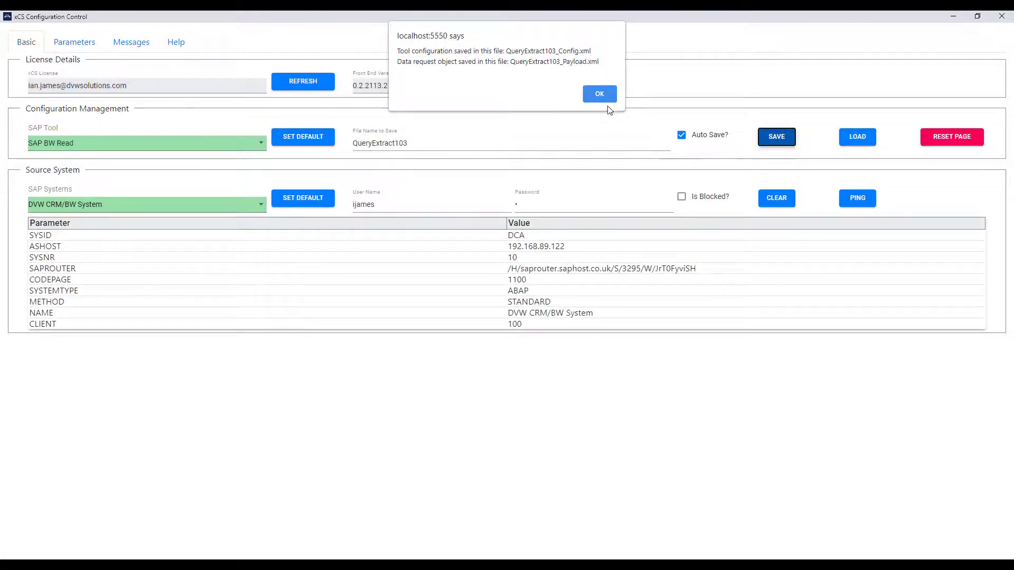
pyautogui.click(600, 89)
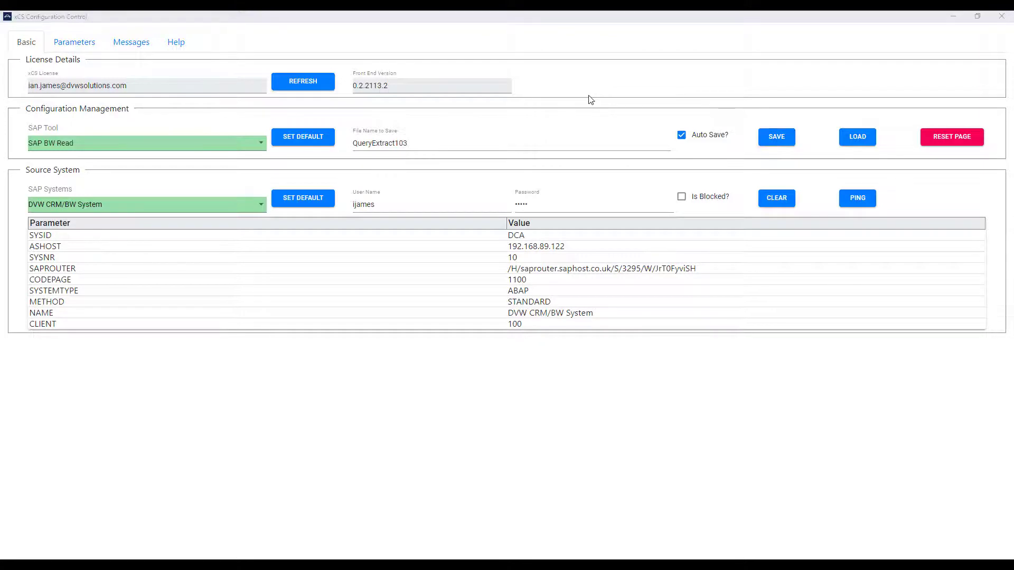
# Close Configuration Control, select QueryExtract103_Config.xml, and copy the user folder's OData URL
pyautogui.click(1001, 17)
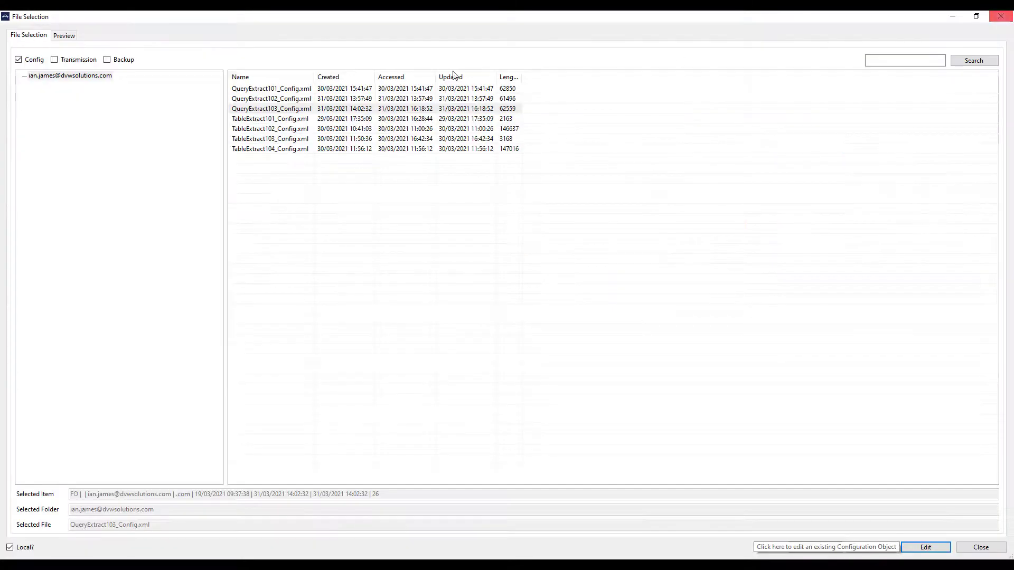
pyautogui.click(279, 110)
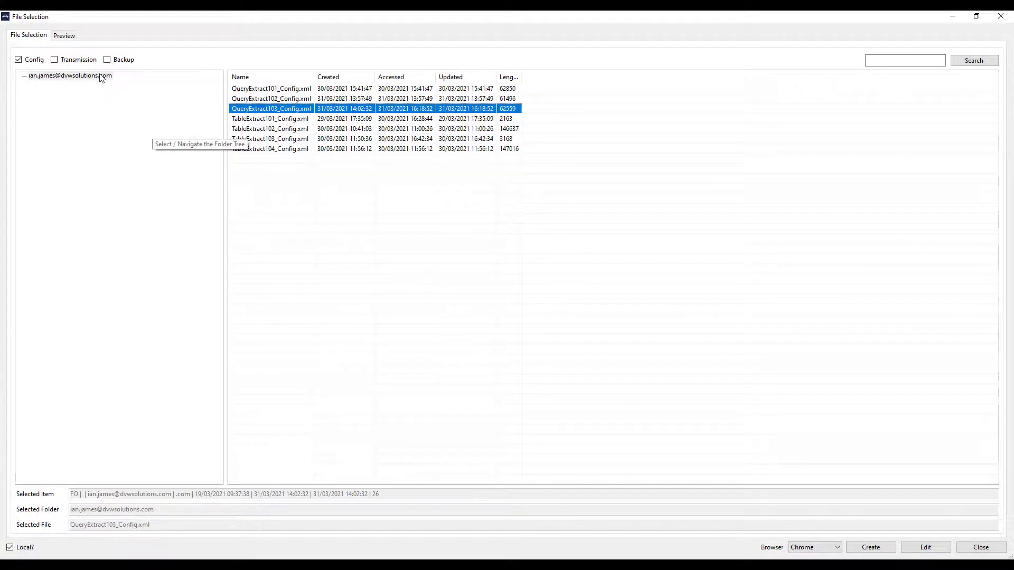
pyautogui.rightClick(69, 75)
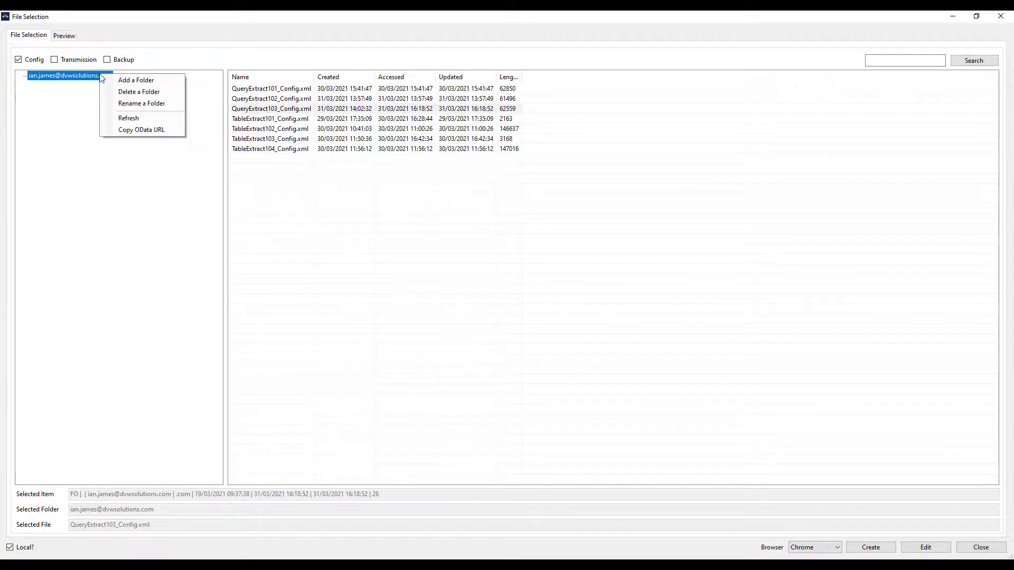
pyautogui.click(131, 130)
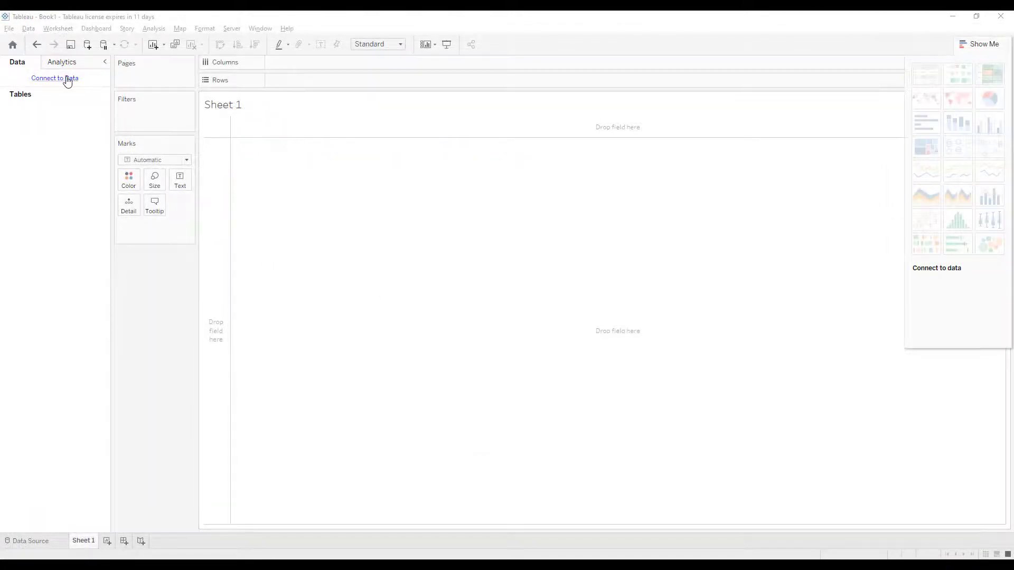
# Add an OData connection to the pasted localhost:5550/api/OData URL using username and password sign-in
pyautogui.click(55, 78)
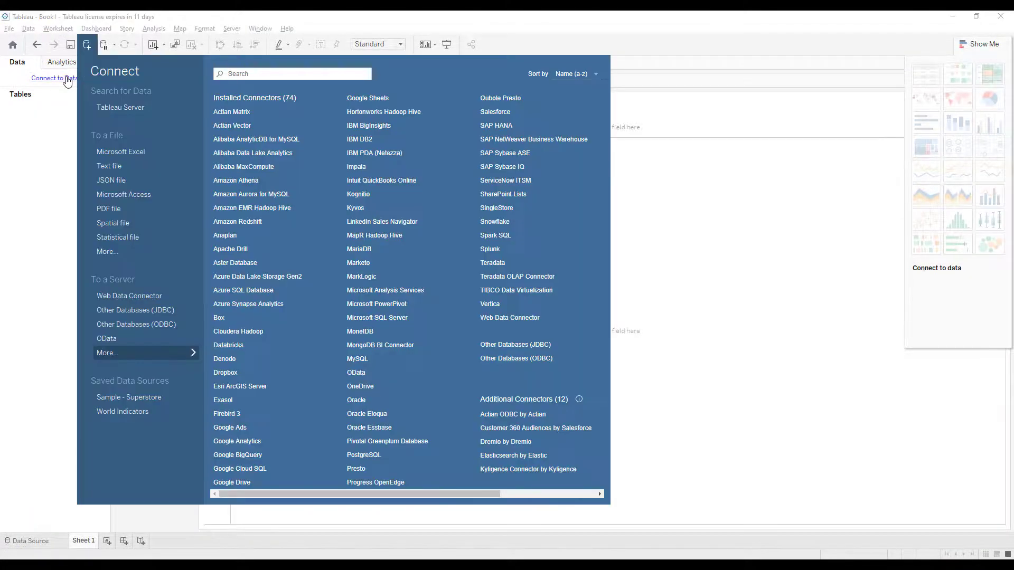
pyautogui.click(120, 339)
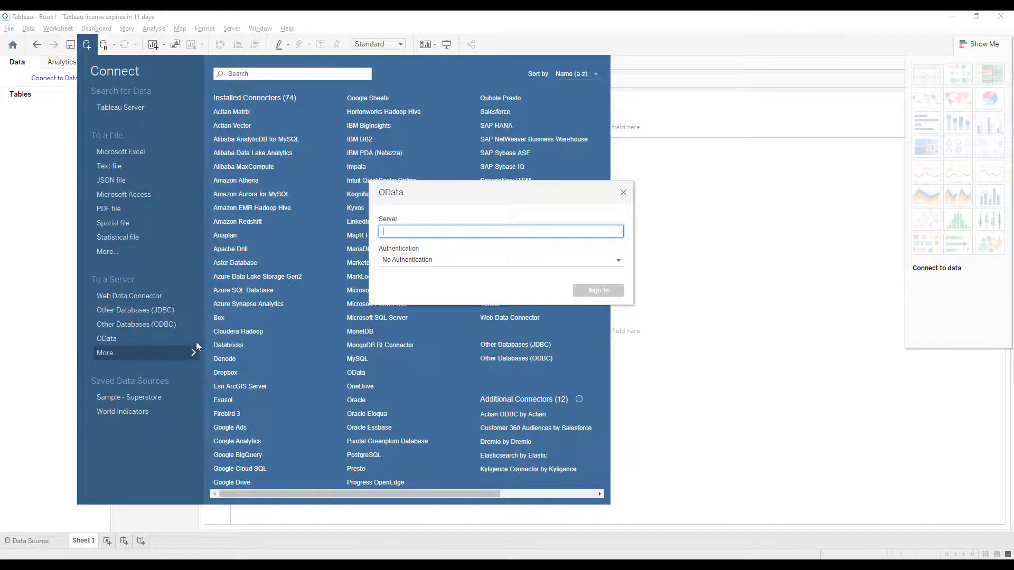
pyautogui.write('http://localhost:5550/api/OData')
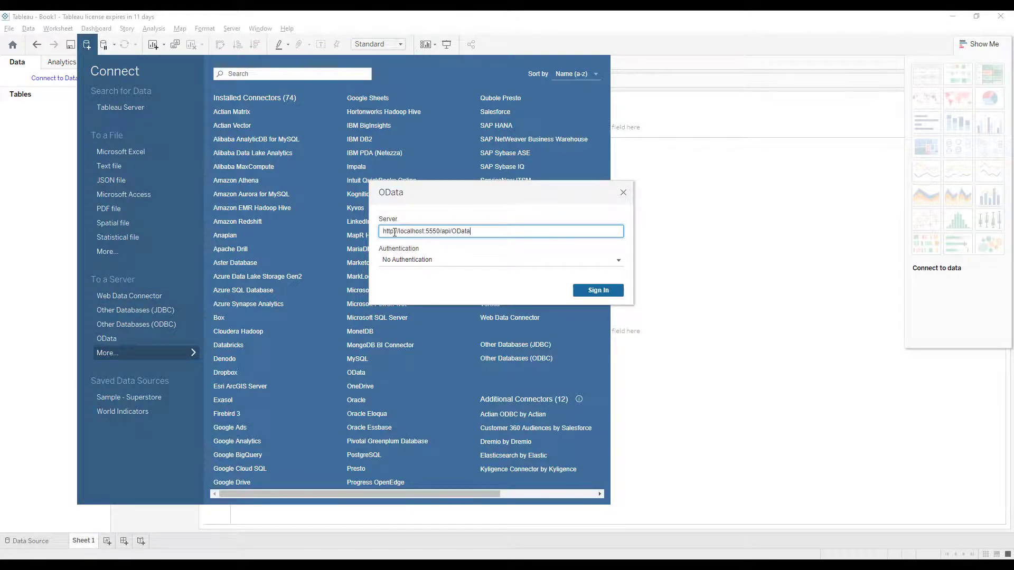
pyautogui.click(499, 260)
pyautogui.click(408, 276)
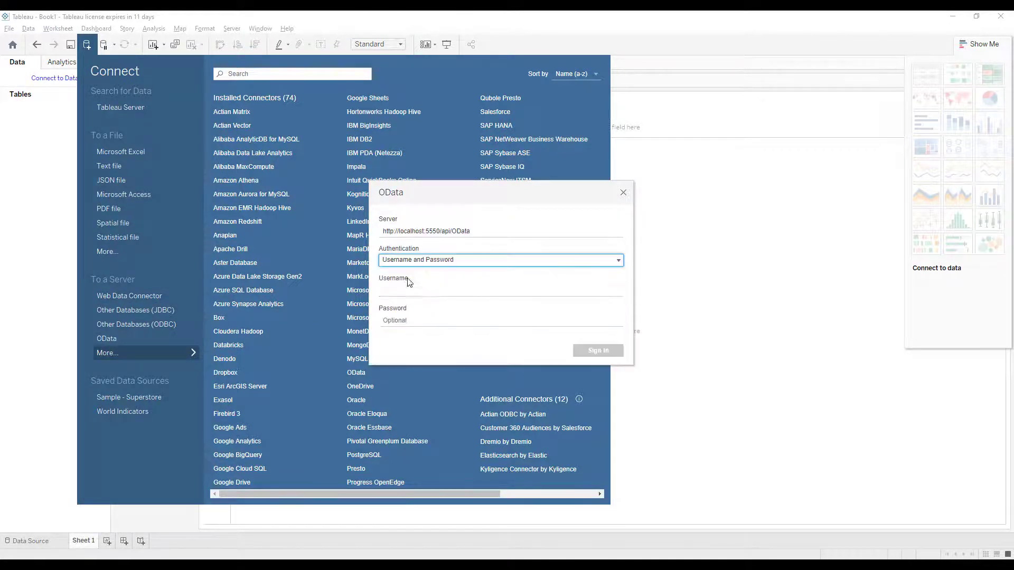
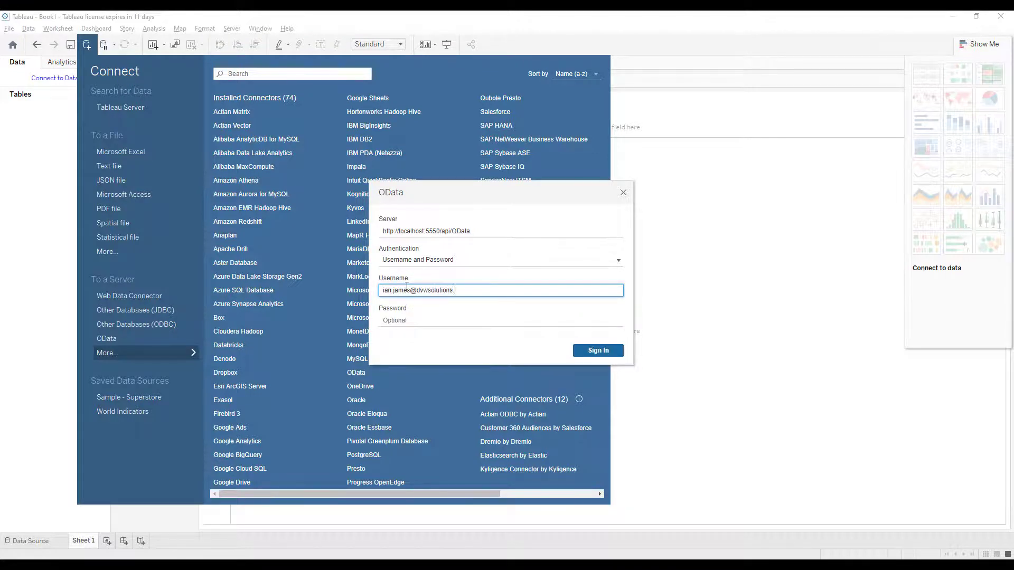
pyautogui.click(405, 320)
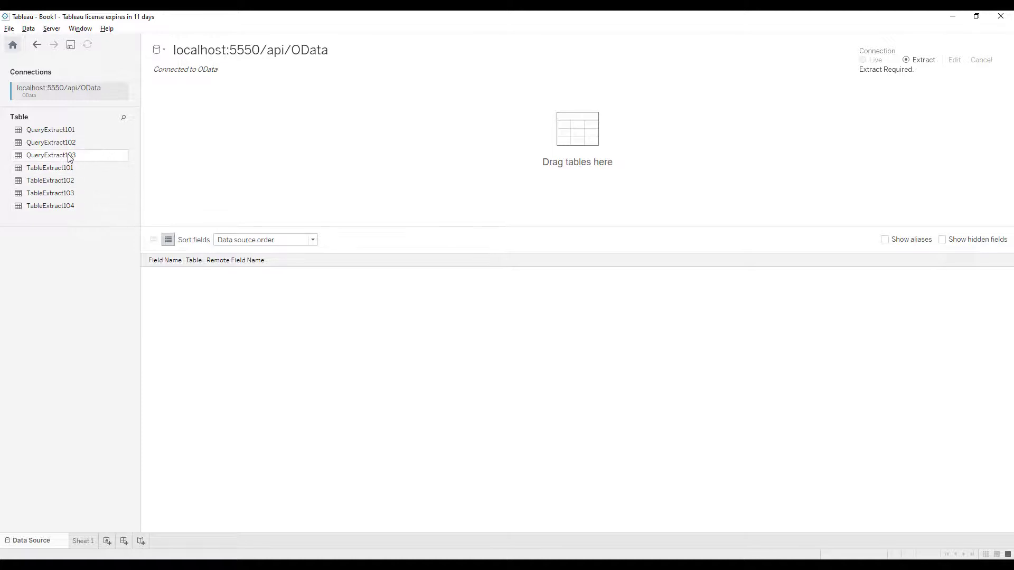
# Drag the QueryExtract103 table onto the canvas and go to Sheet 1
pyautogui.moveTo(69, 156); pyautogui.dragTo(192, 130)
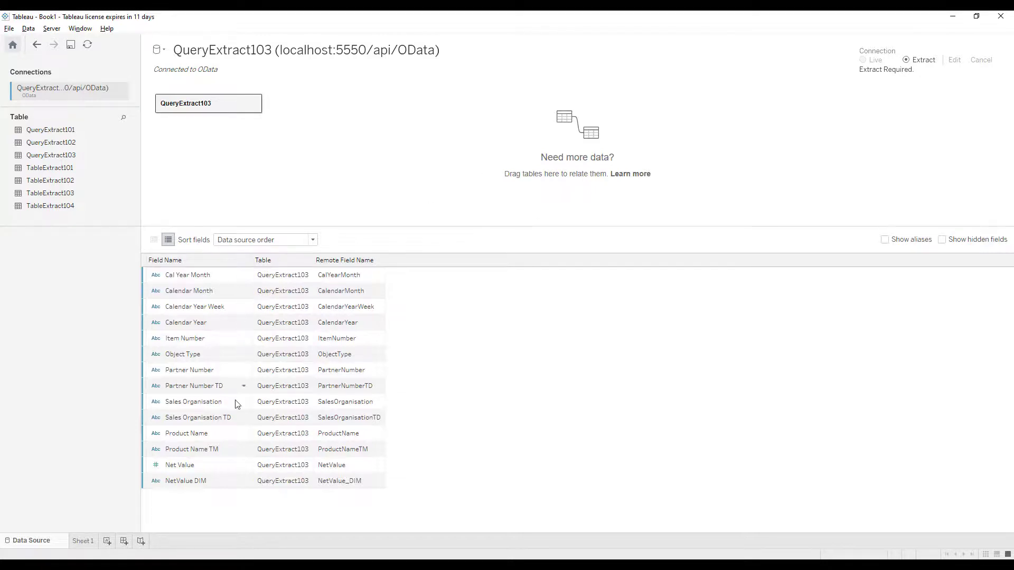
pyautogui.click(84, 541)
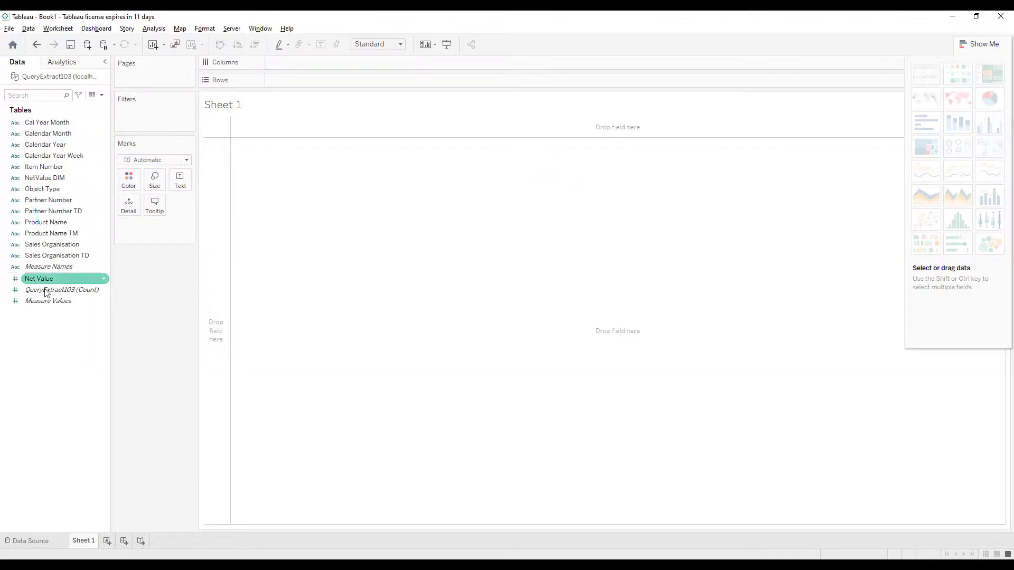
# Put SUM(Net Value) in the view, Cal Year Month on Columns and Product Name on Rows
pyautogui.moveTo(39, 278)
pyautogui.mouseDown()
pyautogui.moveTo(100, 276)
pyautogui.moveTo(885, 569)
pyautogui.mouseUp()
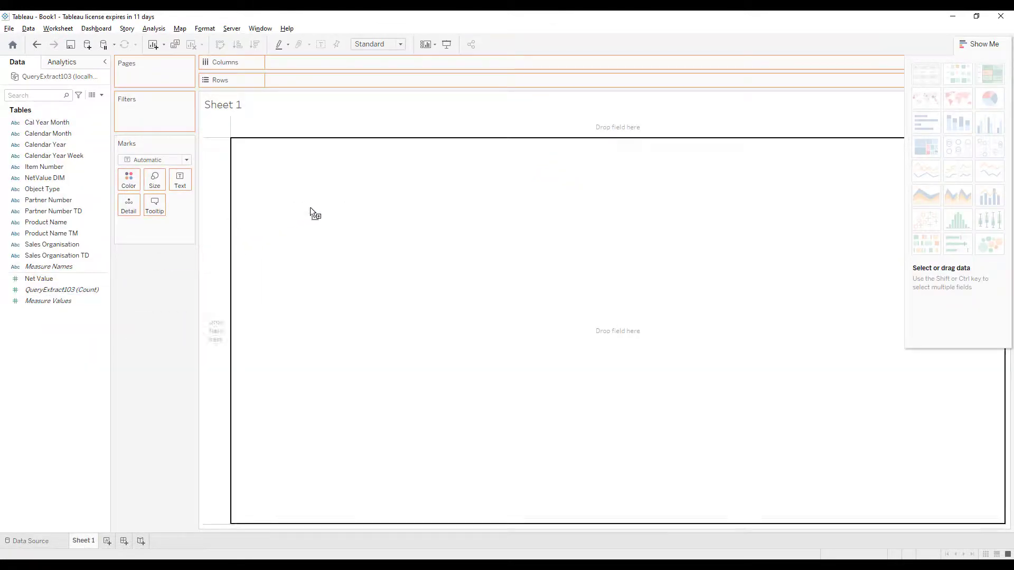
pyautogui.click(47, 122)
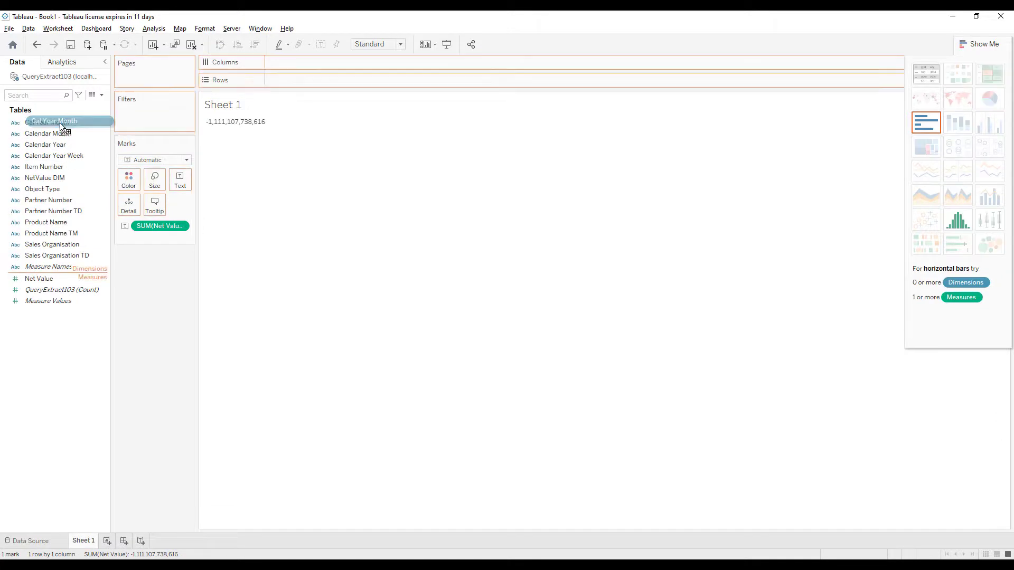
pyautogui.moveTo(54, 125); pyautogui.dragTo(304, 65)
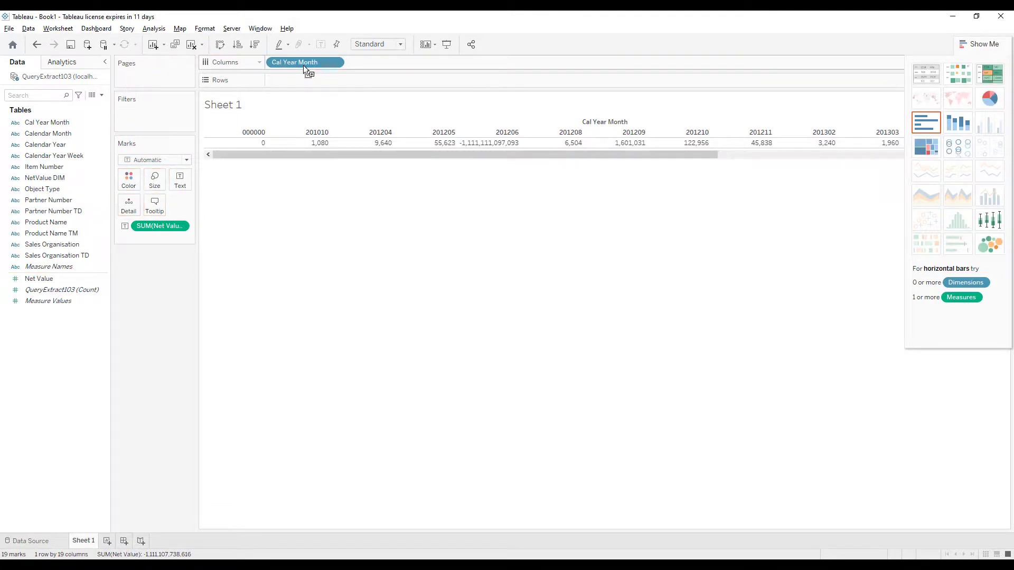
pyautogui.click(45, 223)
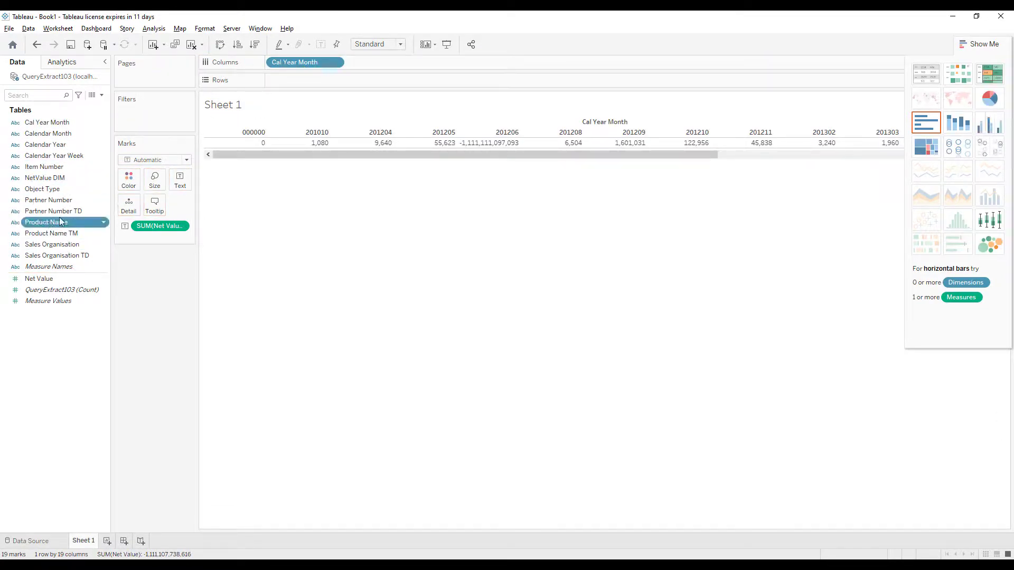
pyautogui.moveTo(45, 222); pyautogui.dragTo(295, 80)
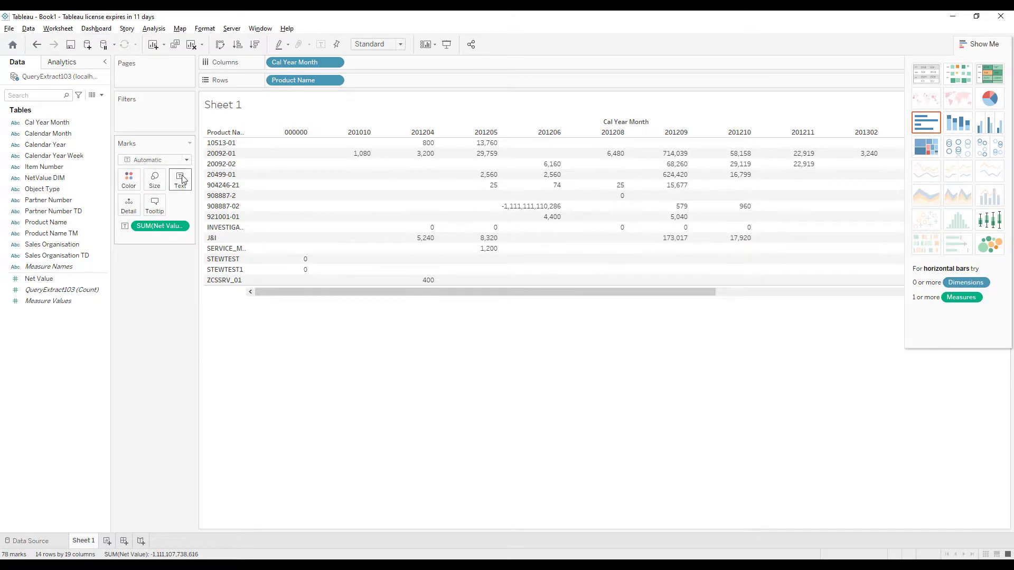
# Open the QueryExtract103 view-data window showing all 313 rows and maximize it
pyautogui.click(93, 96)
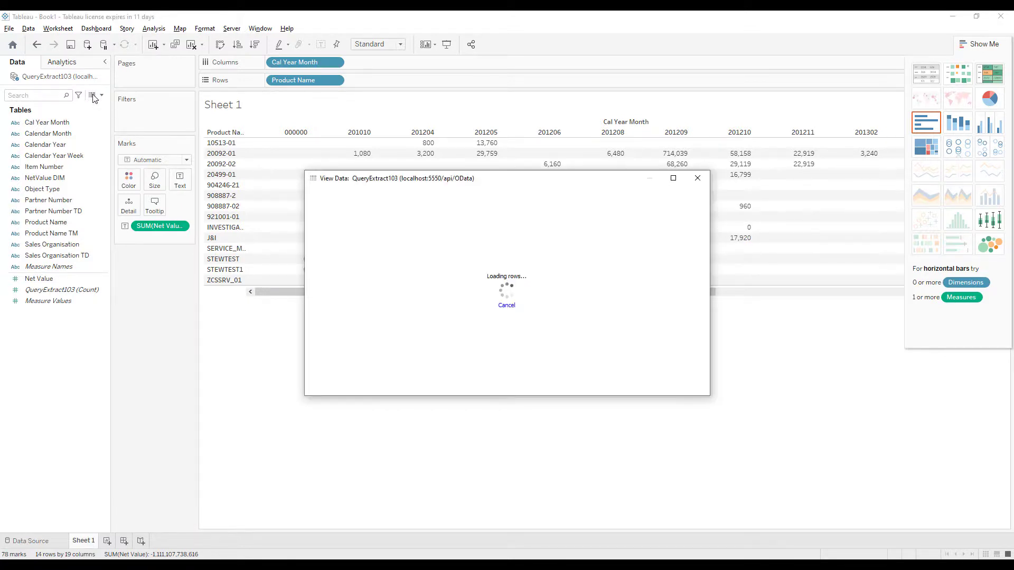
pyautogui.doubleClick(360, 167)
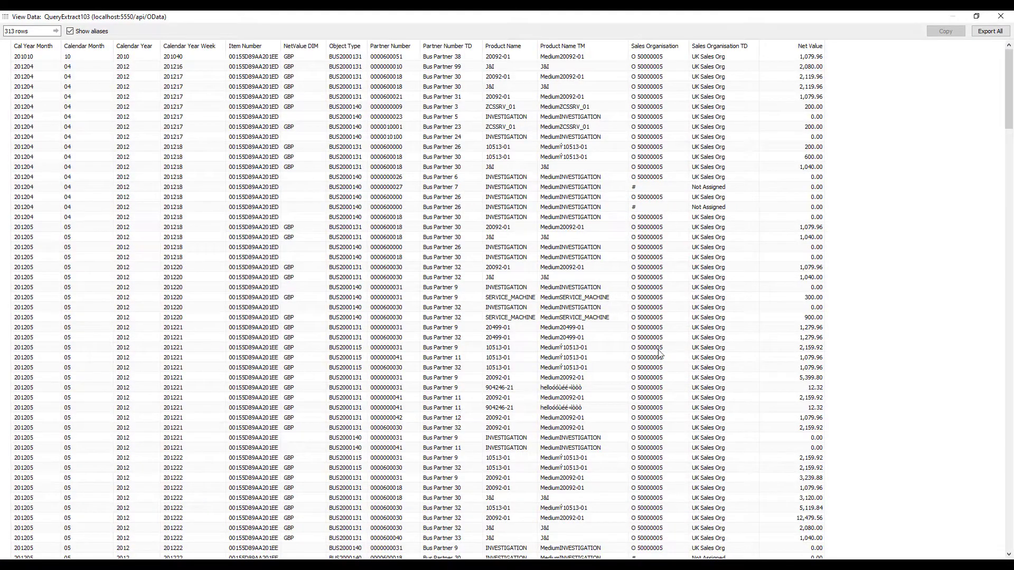